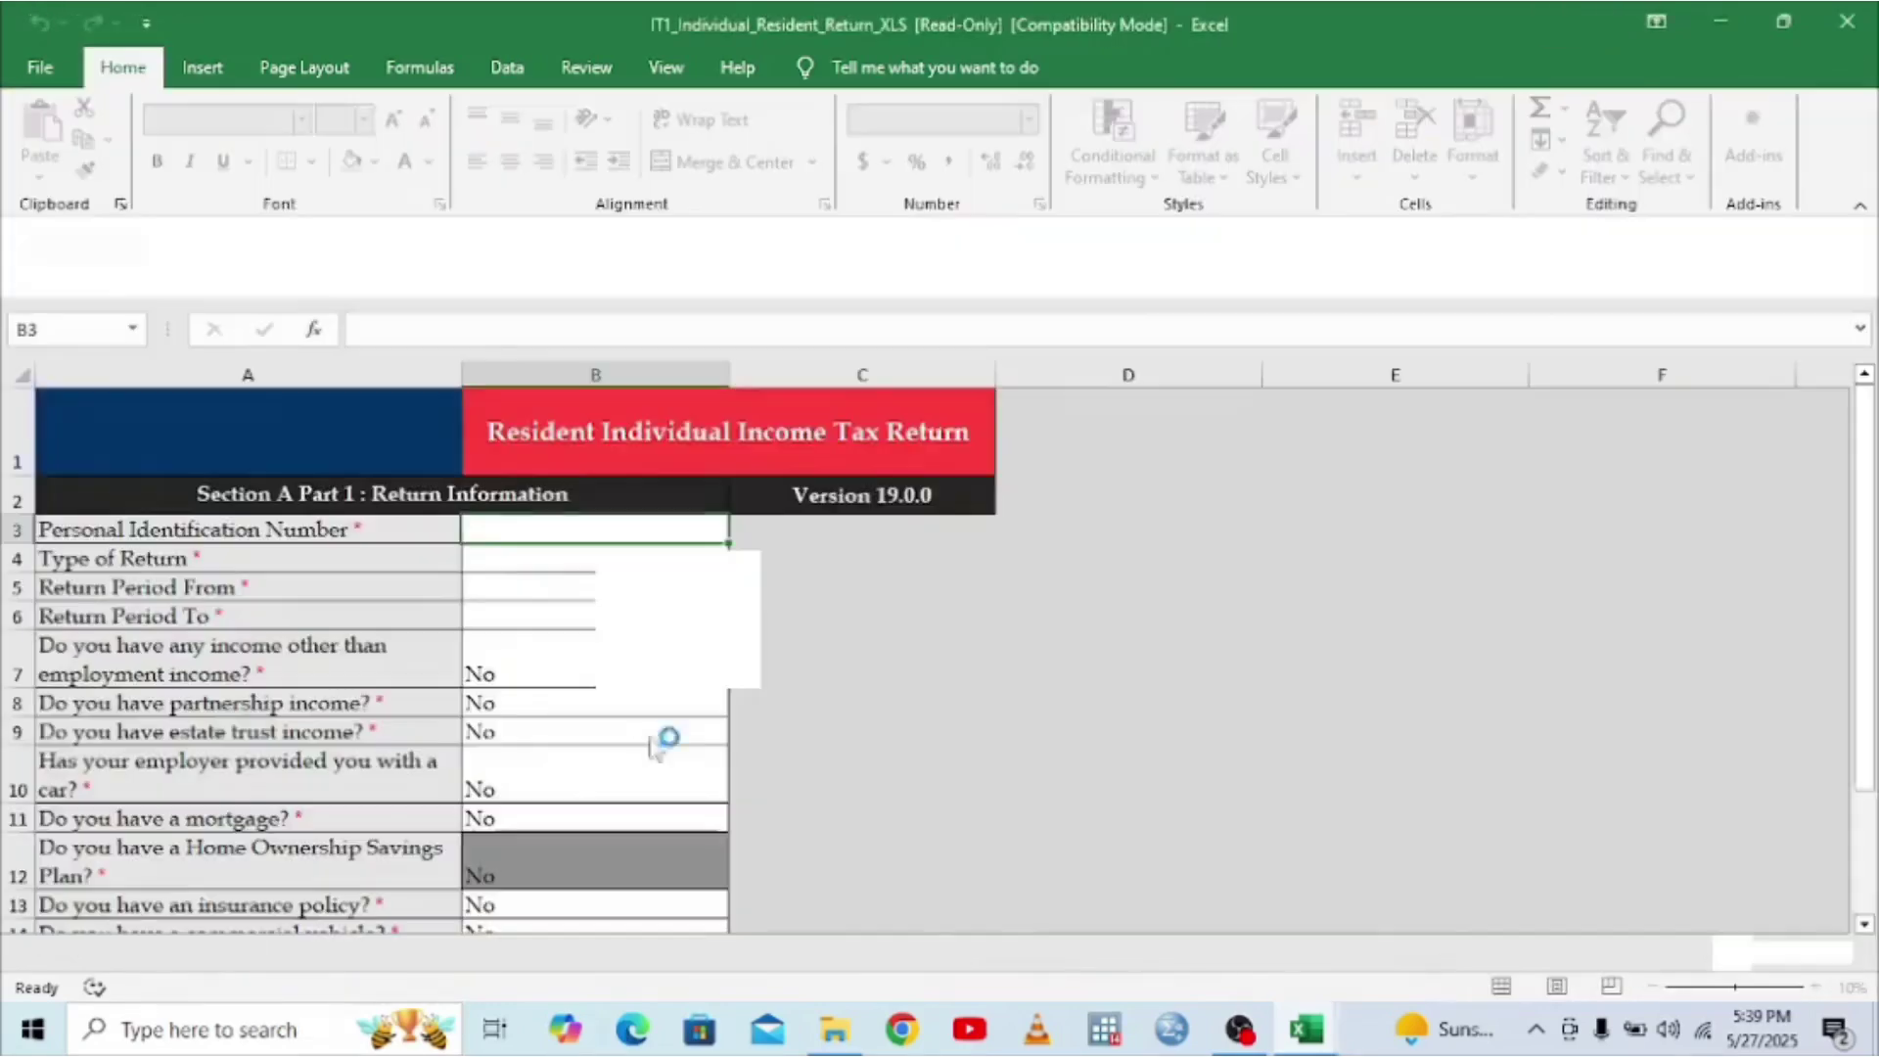
- Inspect the Errors and A_Basic_Info sheets, then close the read-only IT1 workbook
{"action": "left_click", "coordinate": [304, 961]}
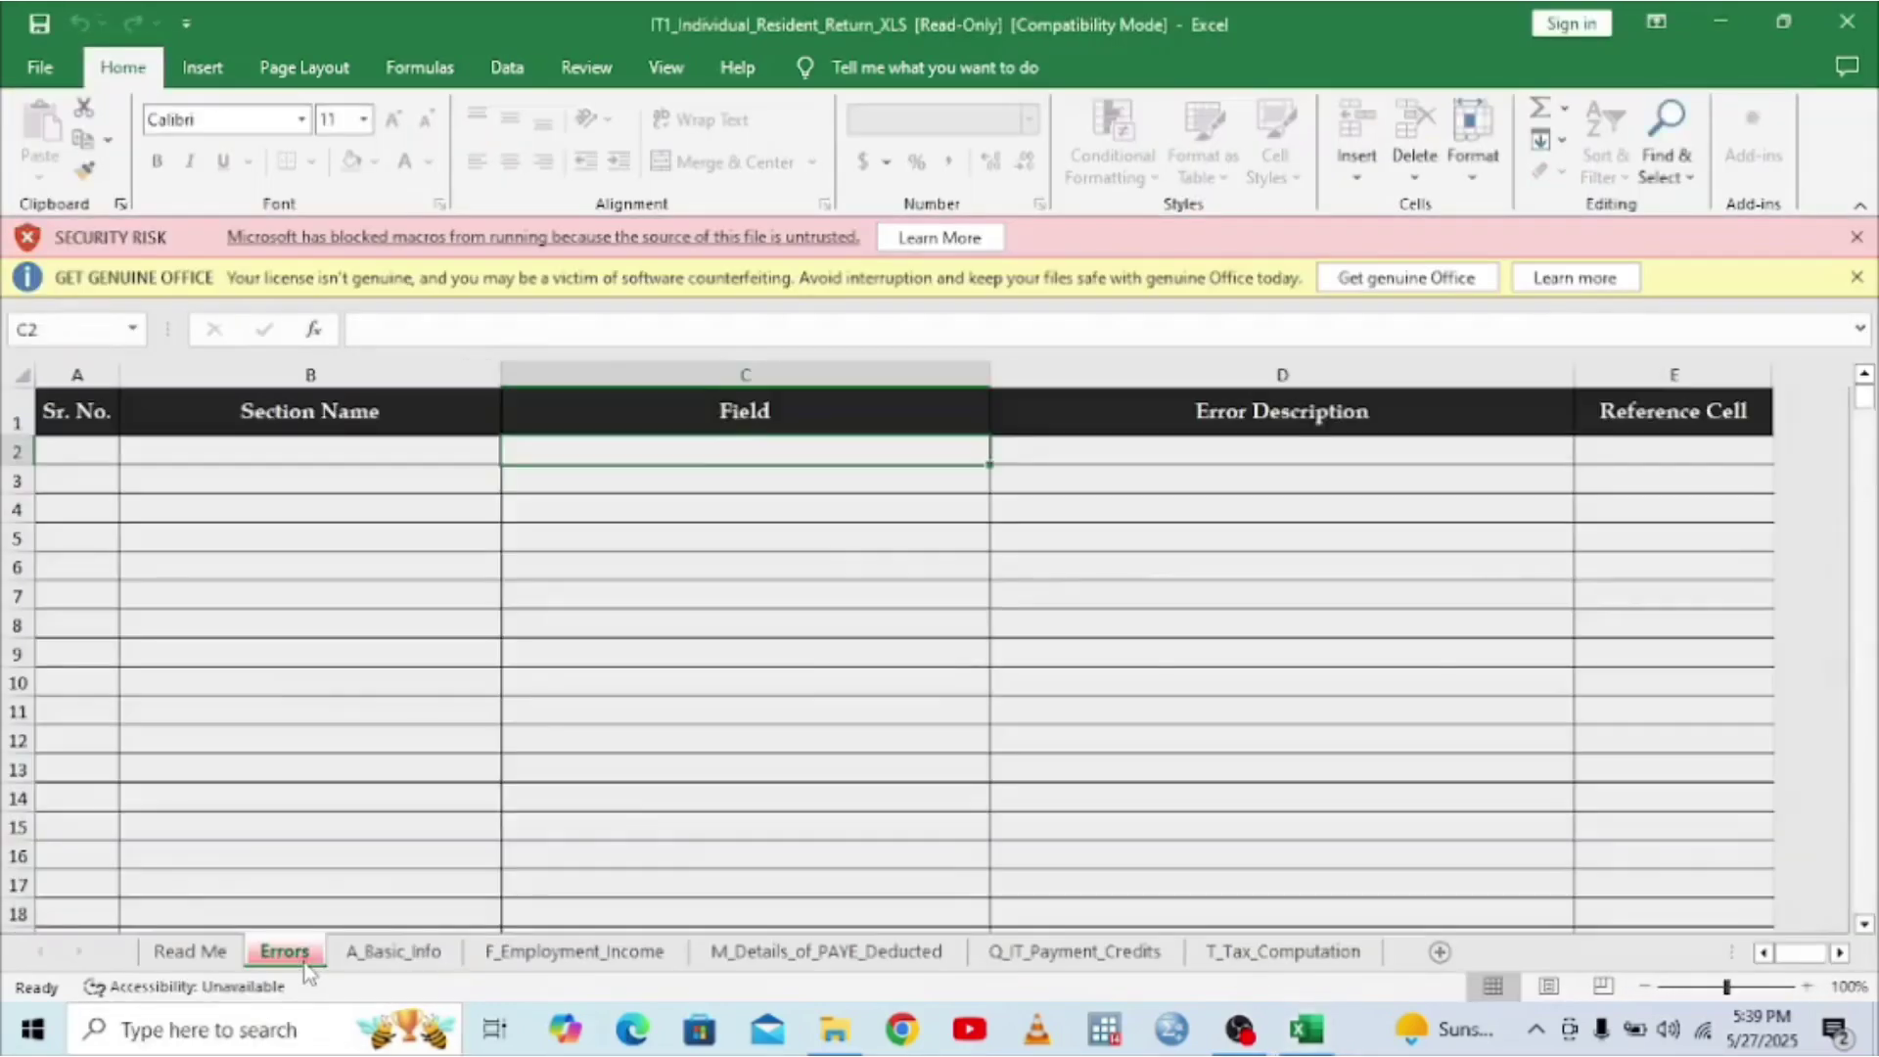
{"action": "left_click", "coordinate": [402, 949]}
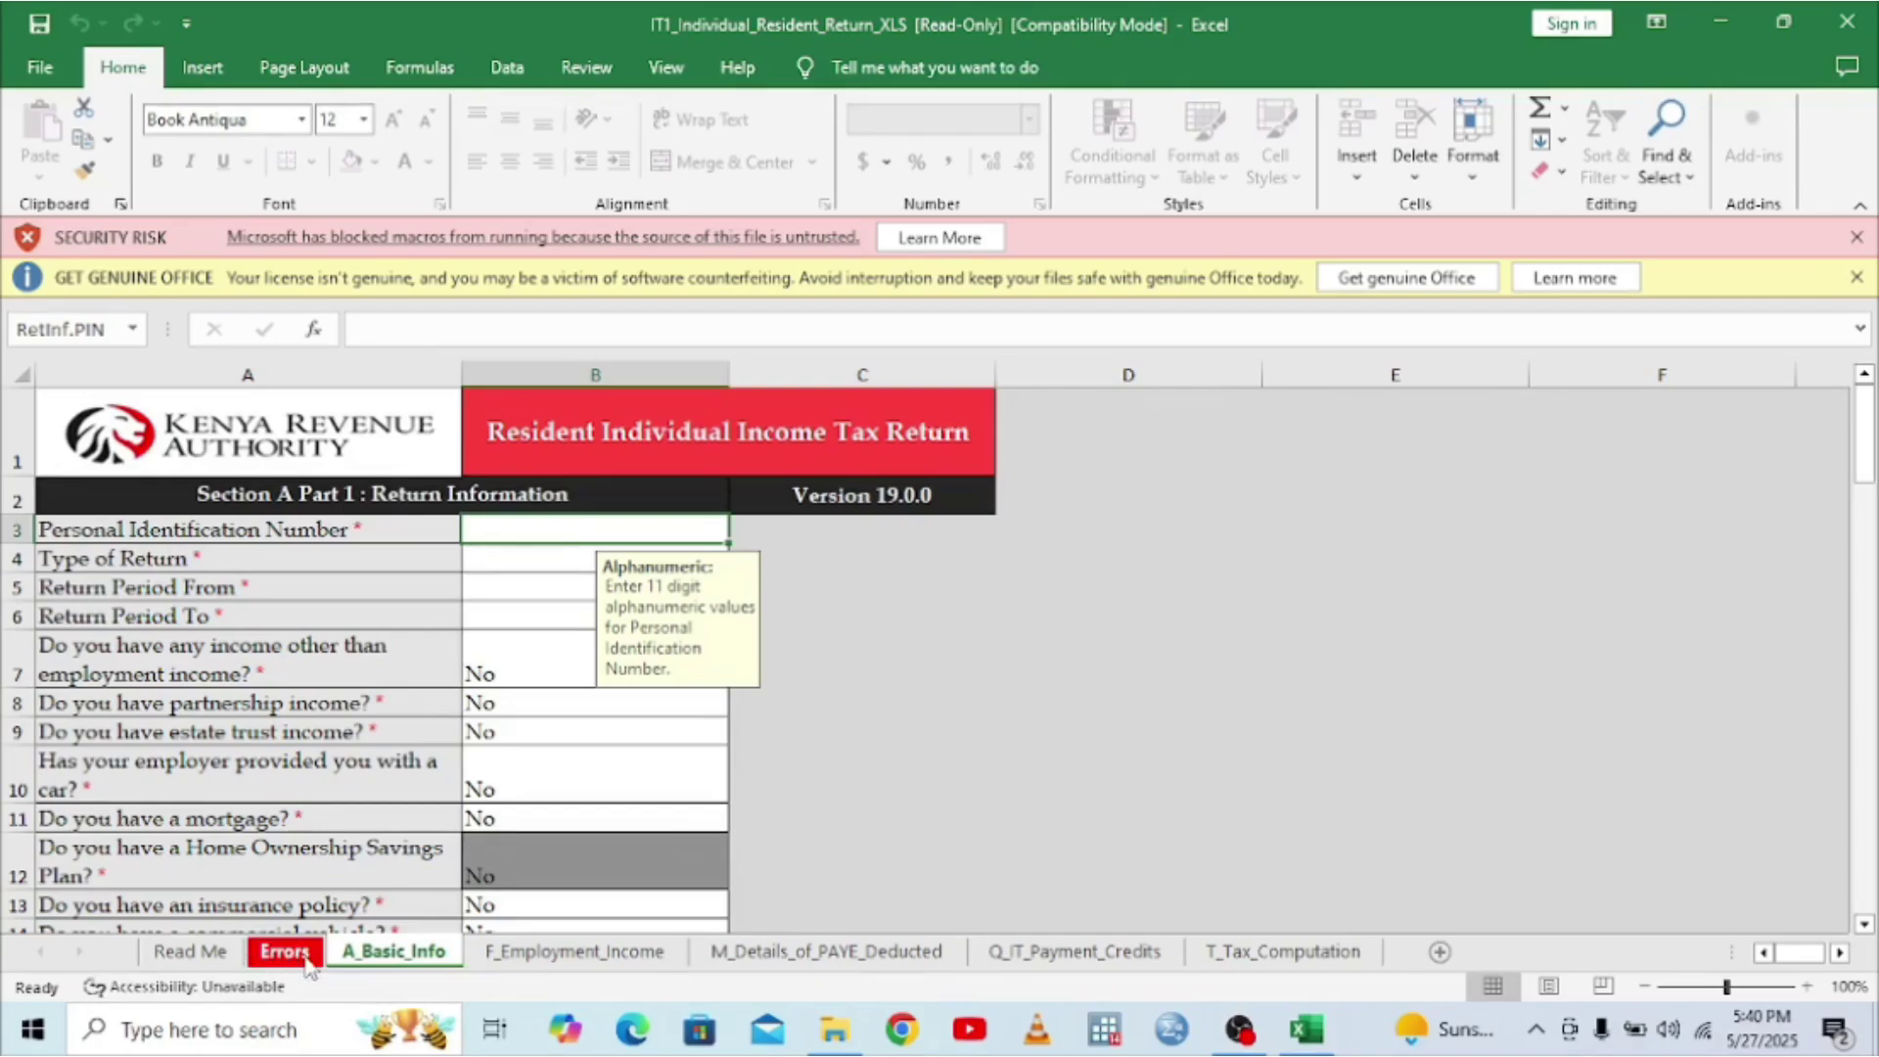
{"action": "left_click", "coordinate": [296, 957]}
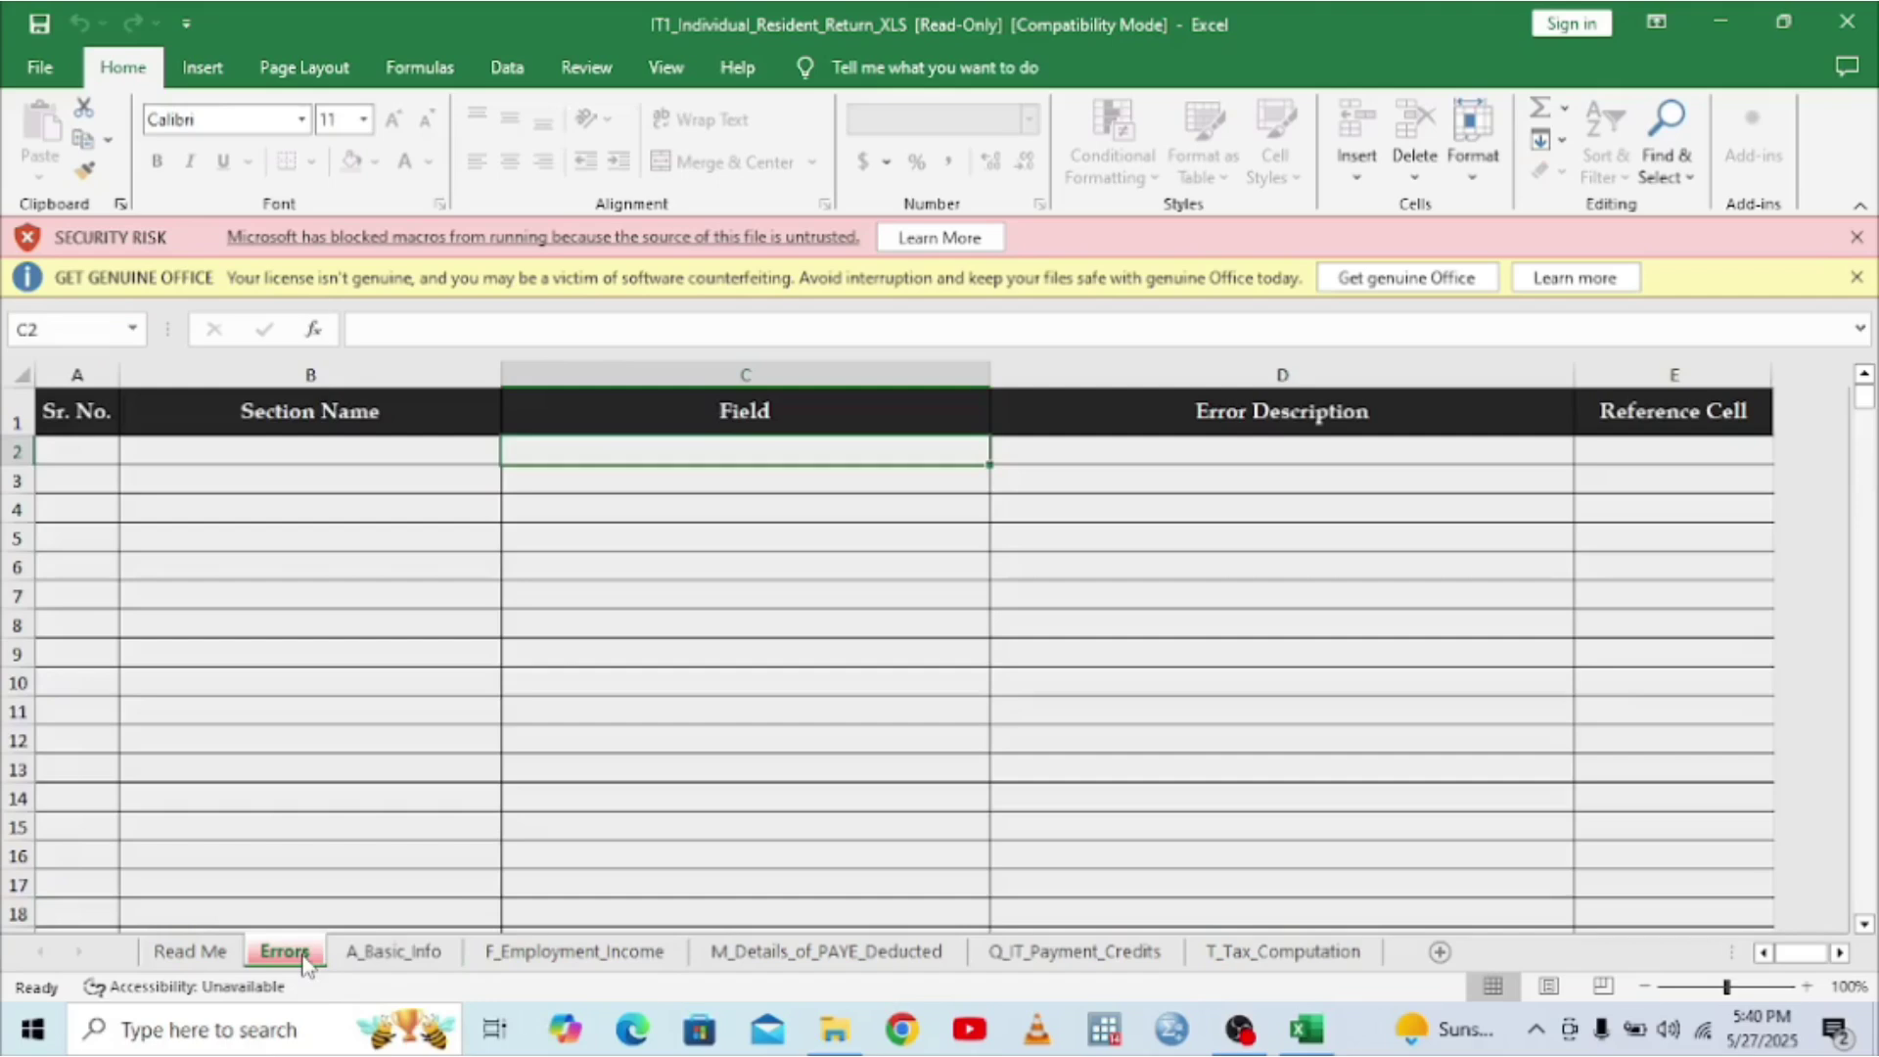
{"action": "left_click", "coordinate": [1847, 22]}
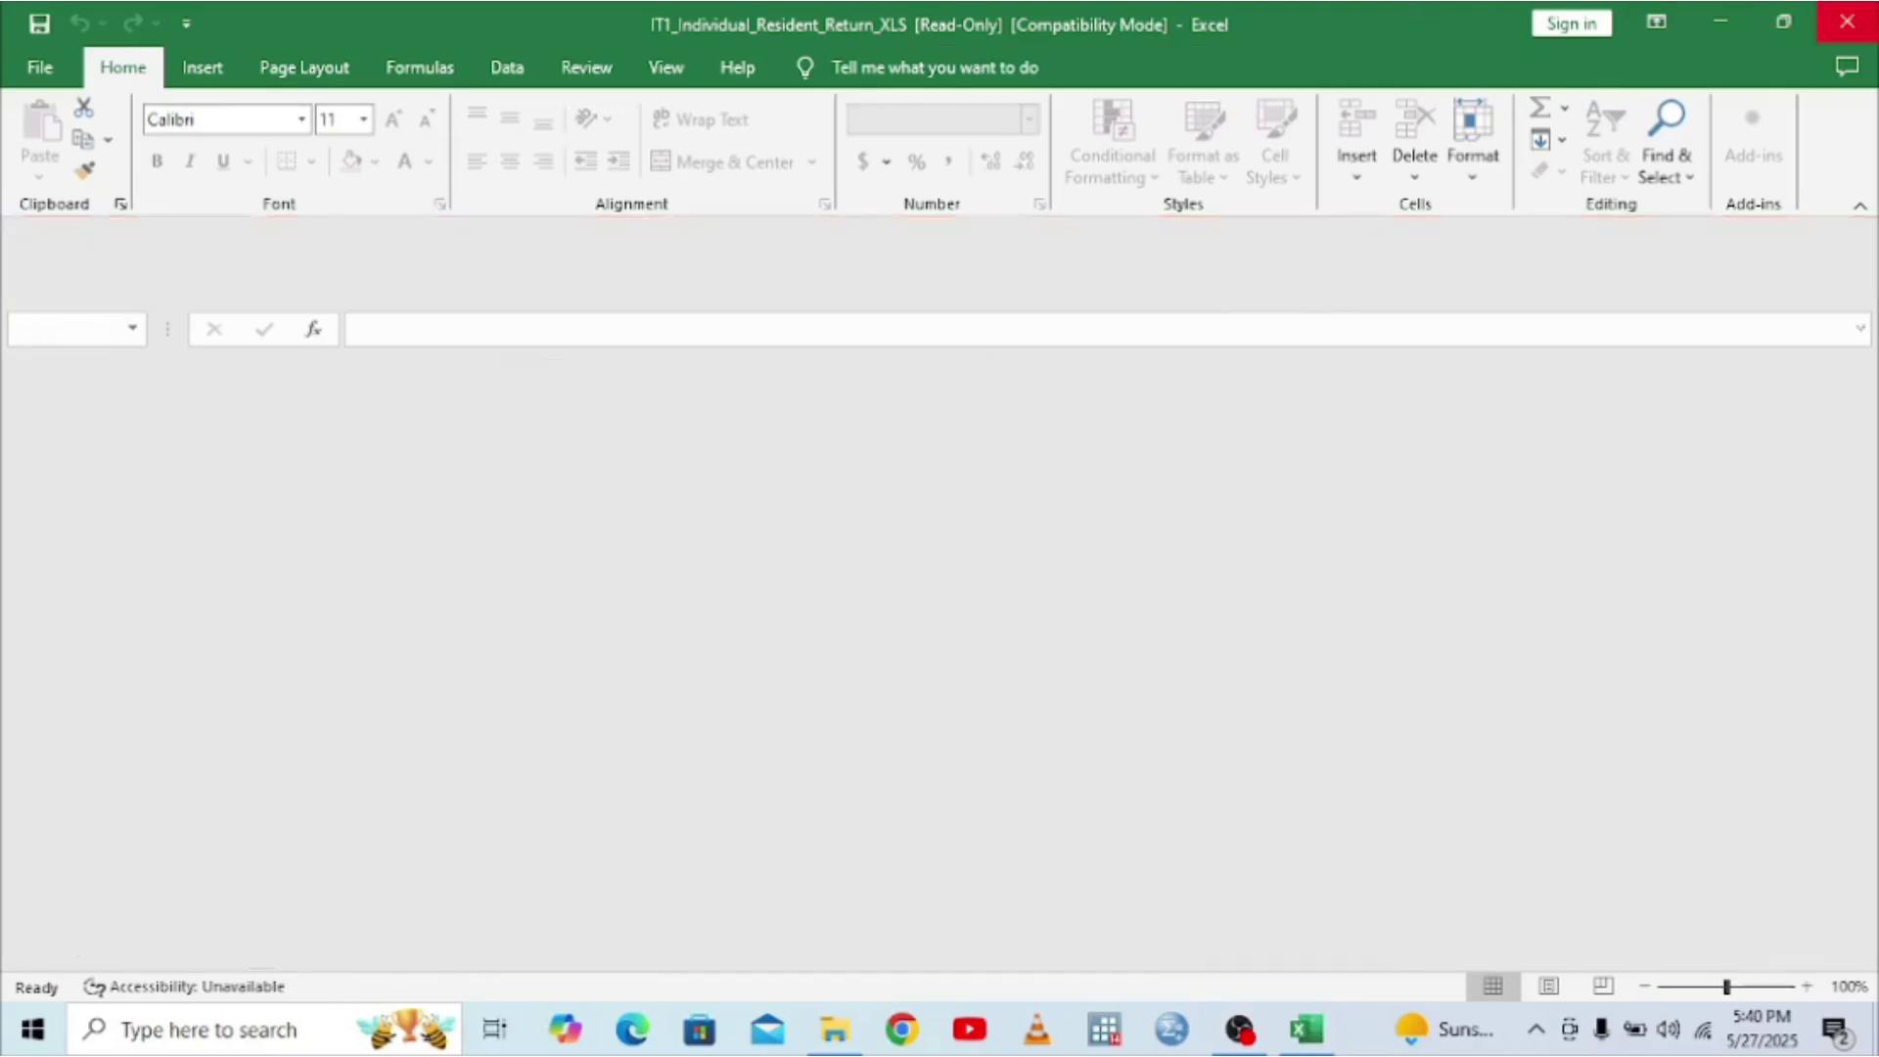
- Unblock the downloaded IT1 return zip in Downloads via its Properties
{"action": "left_click", "coordinate": [834, 1027]}
{"action": "left_click", "coordinate": [97, 340]}
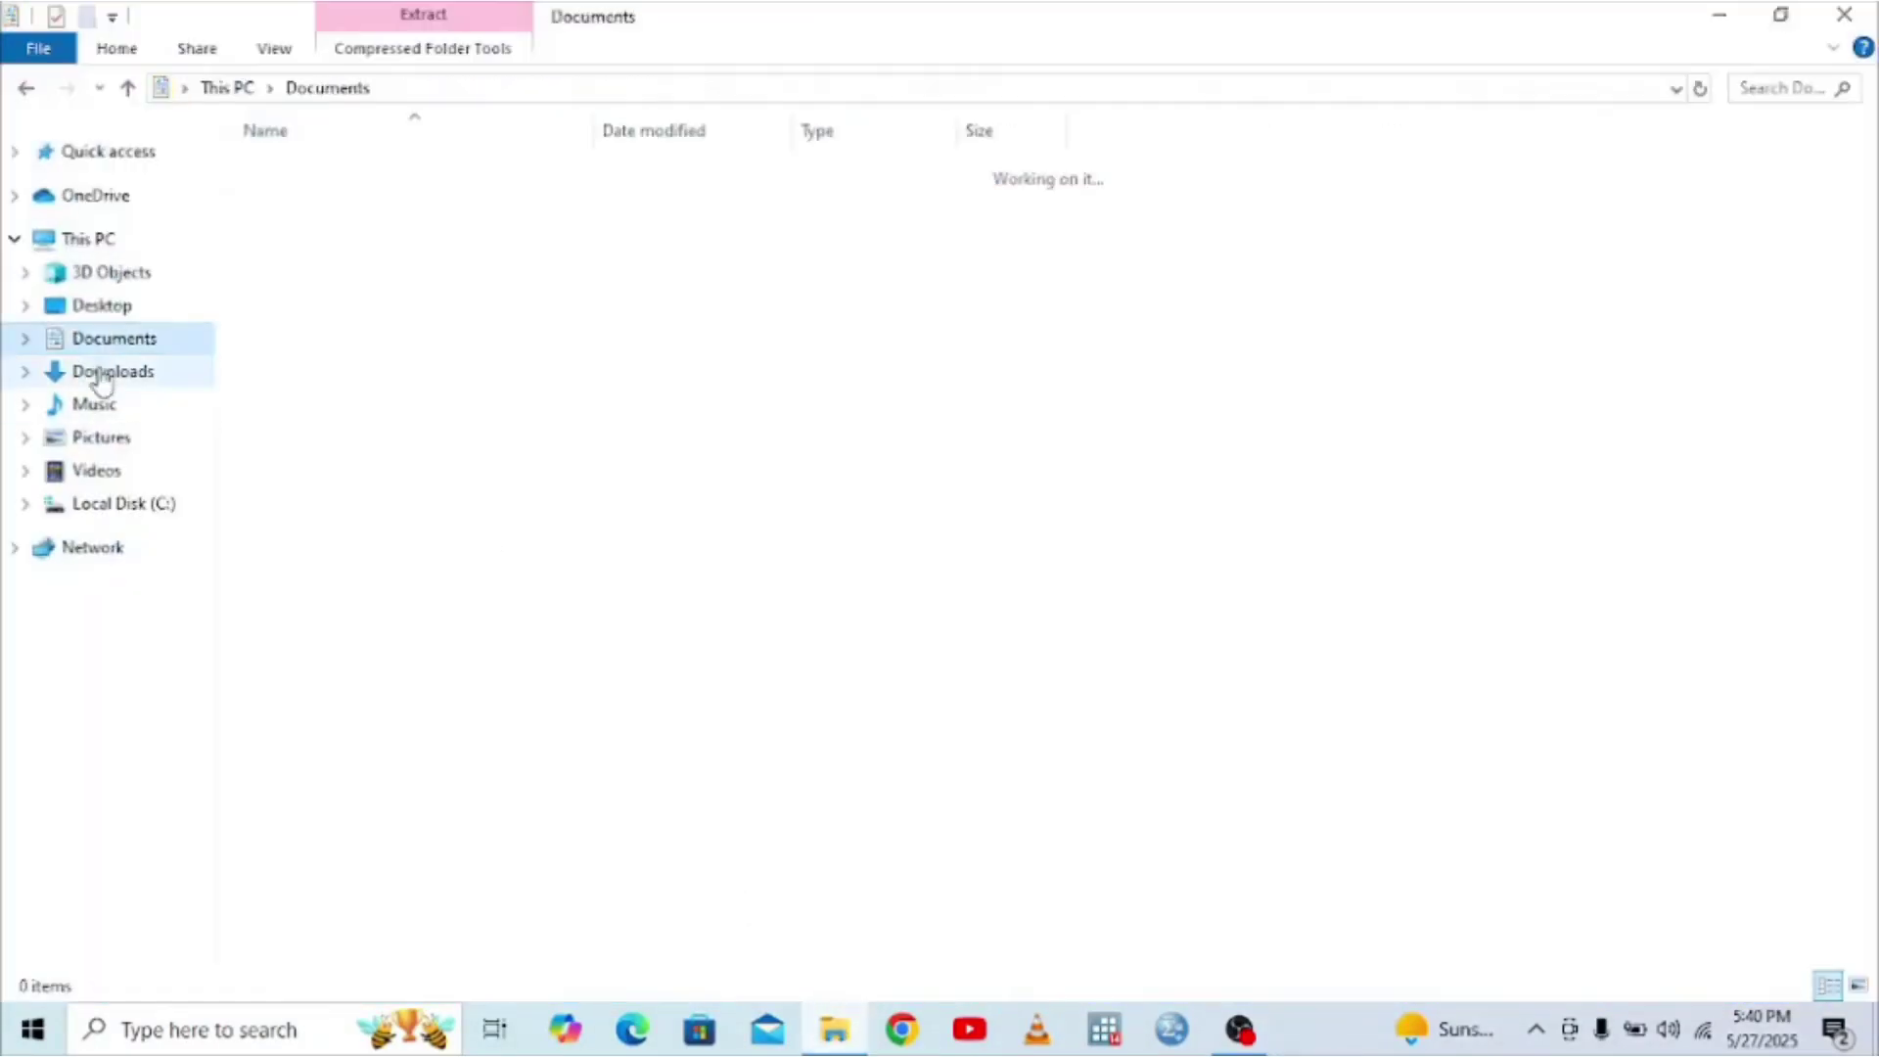
{"action": "left_click", "coordinate": [98, 372]}
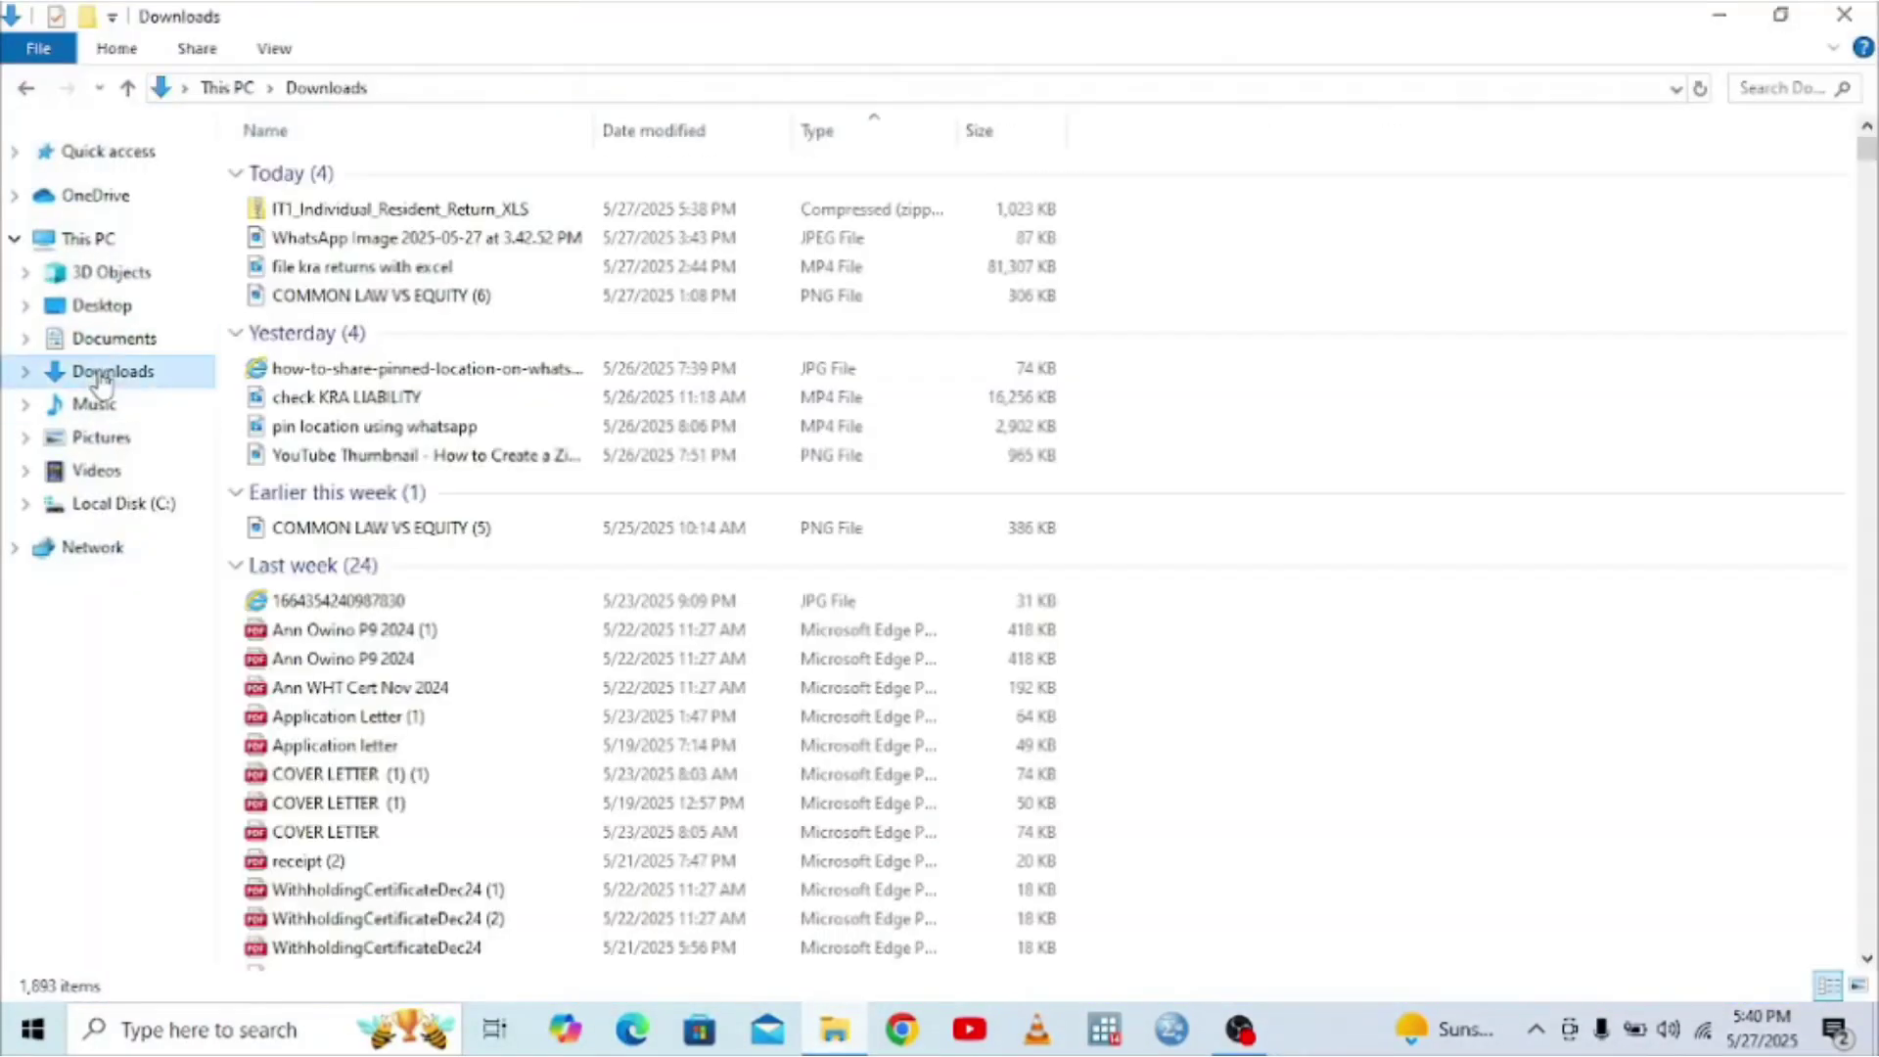
{"action": "right_click", "coordinate": [313, 211]}
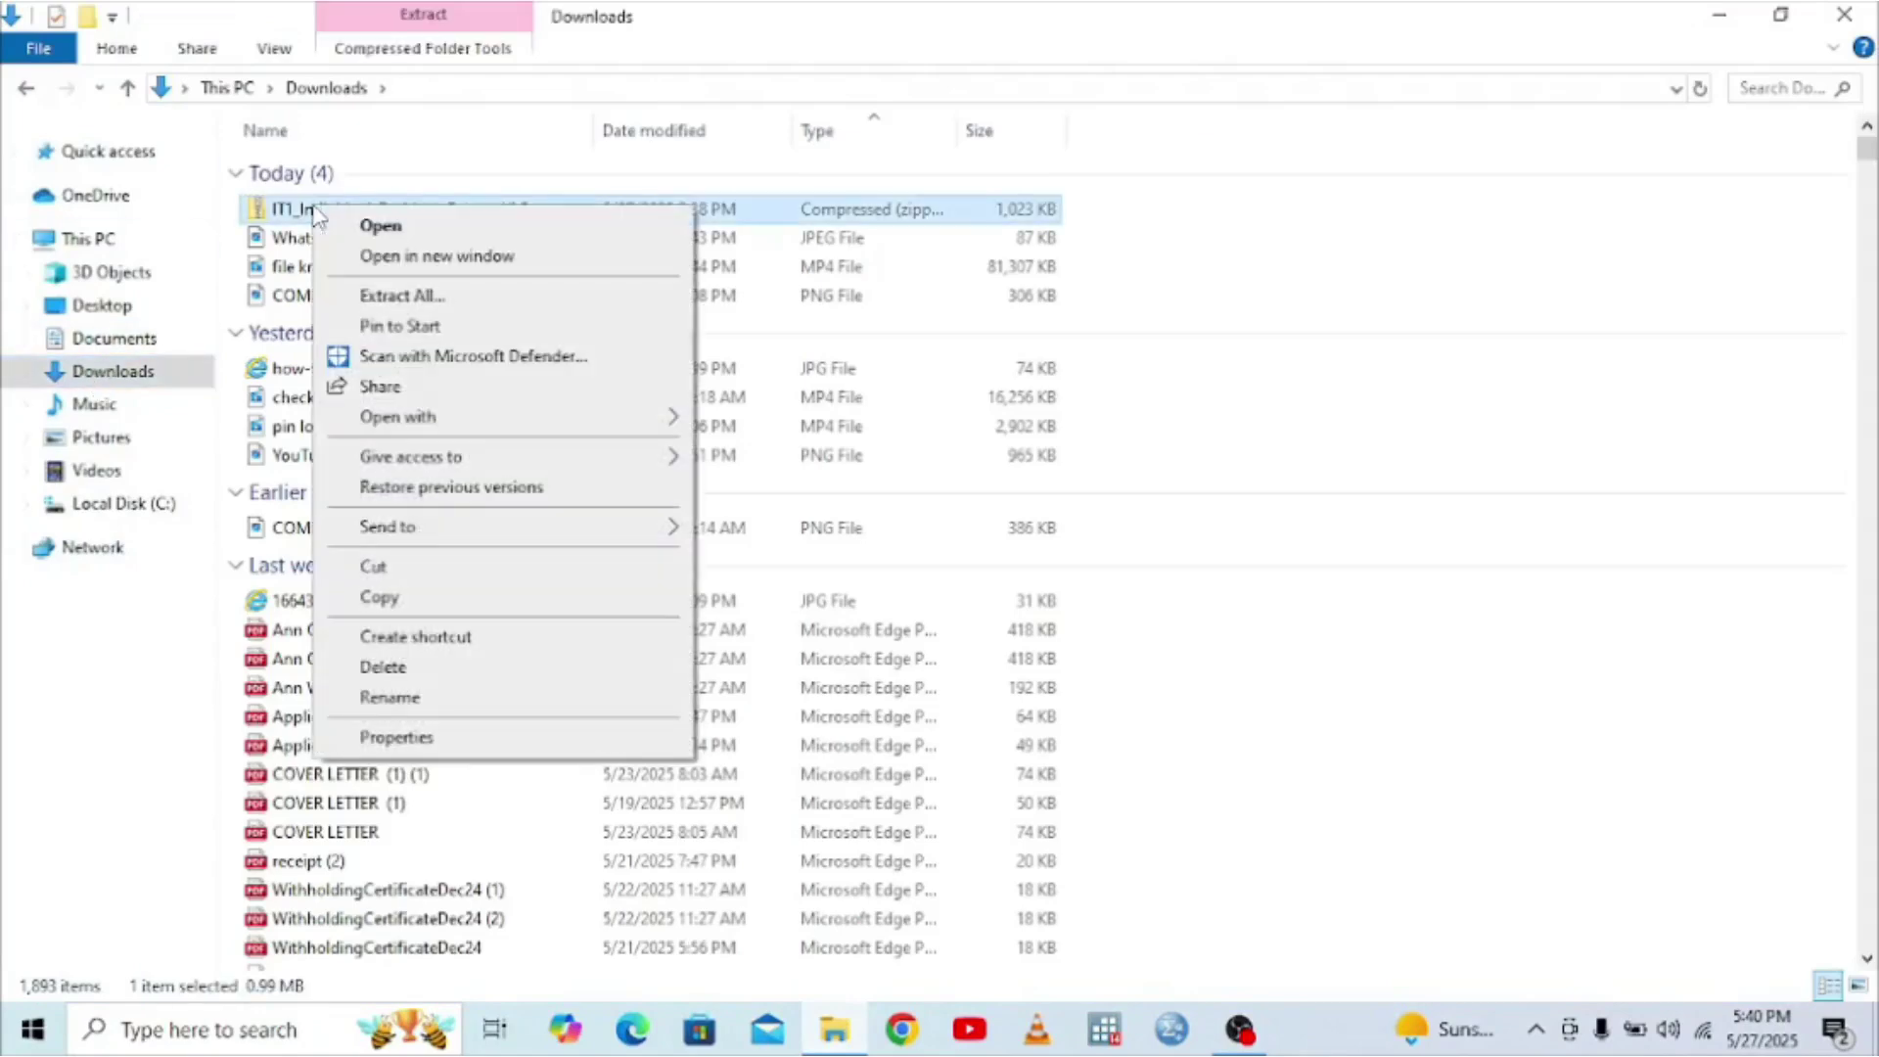
{"action": "left_click", "coordinate": [490, 739]}
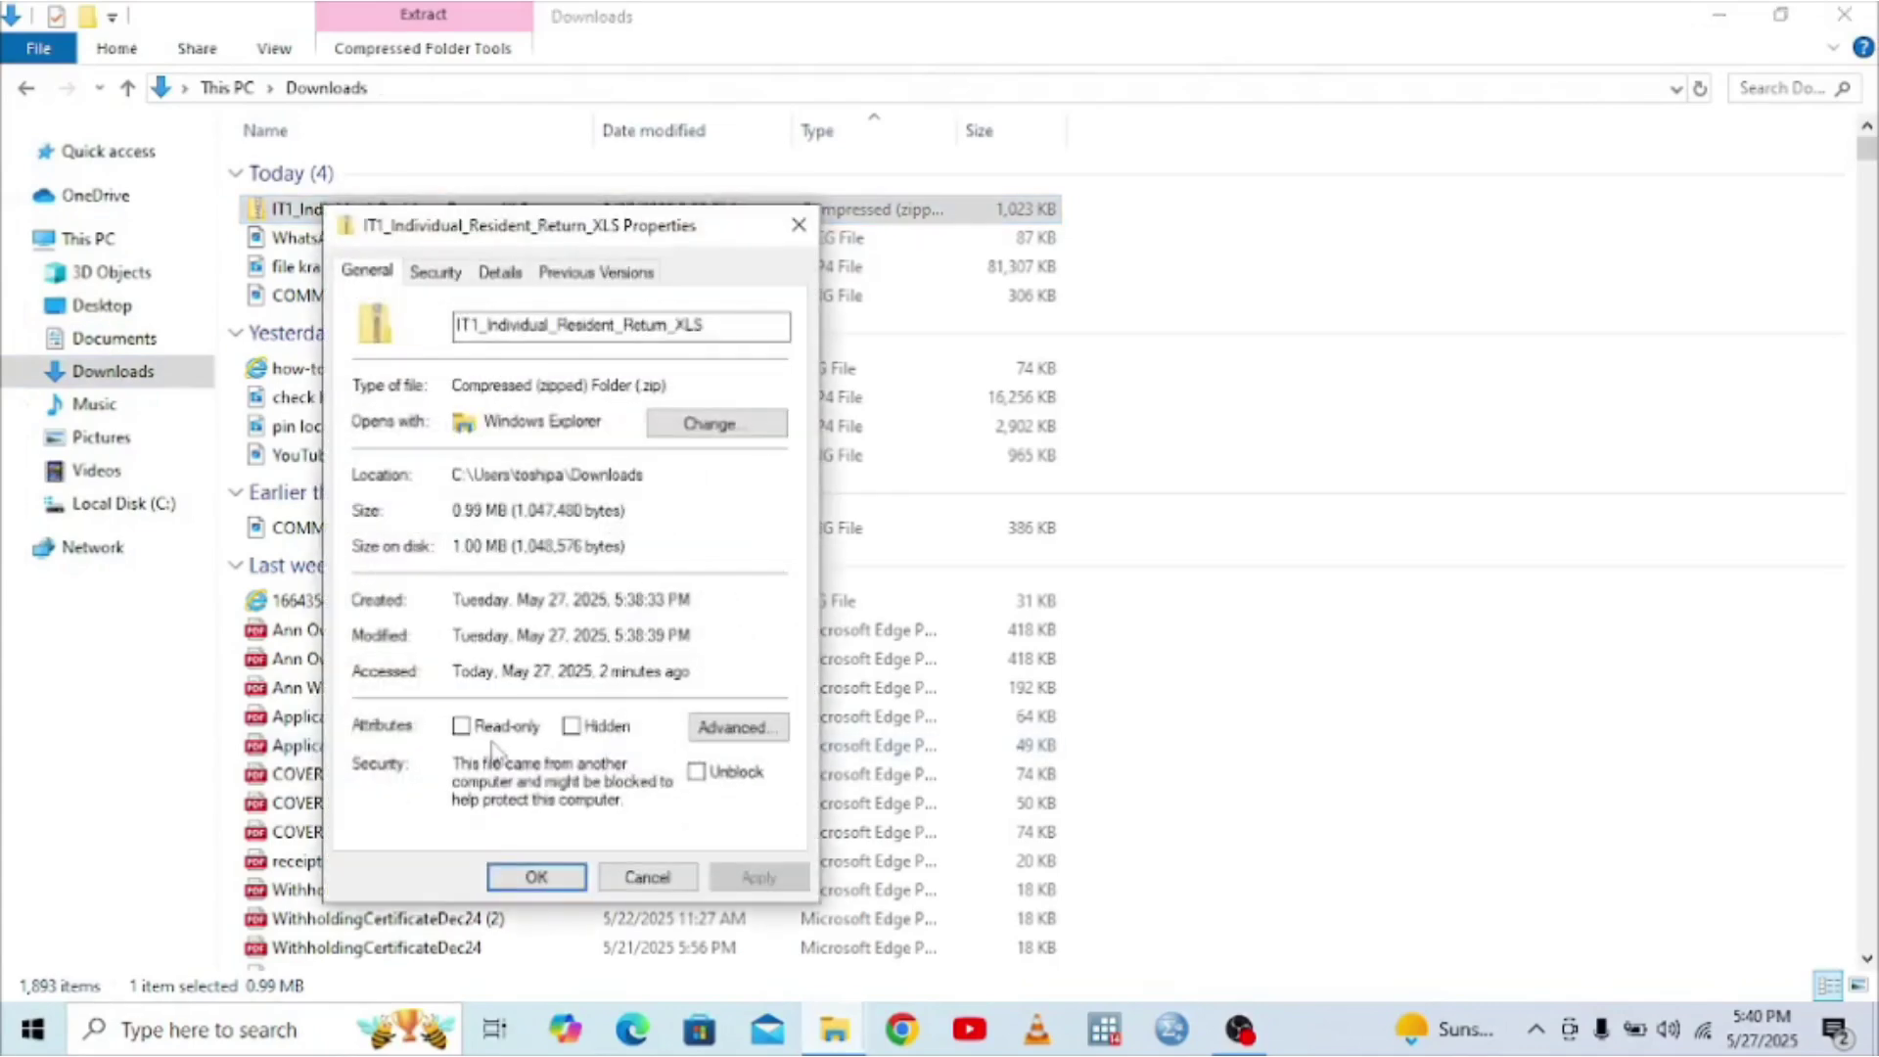
{"action": "left_click", "coordinate": [697, 772]}
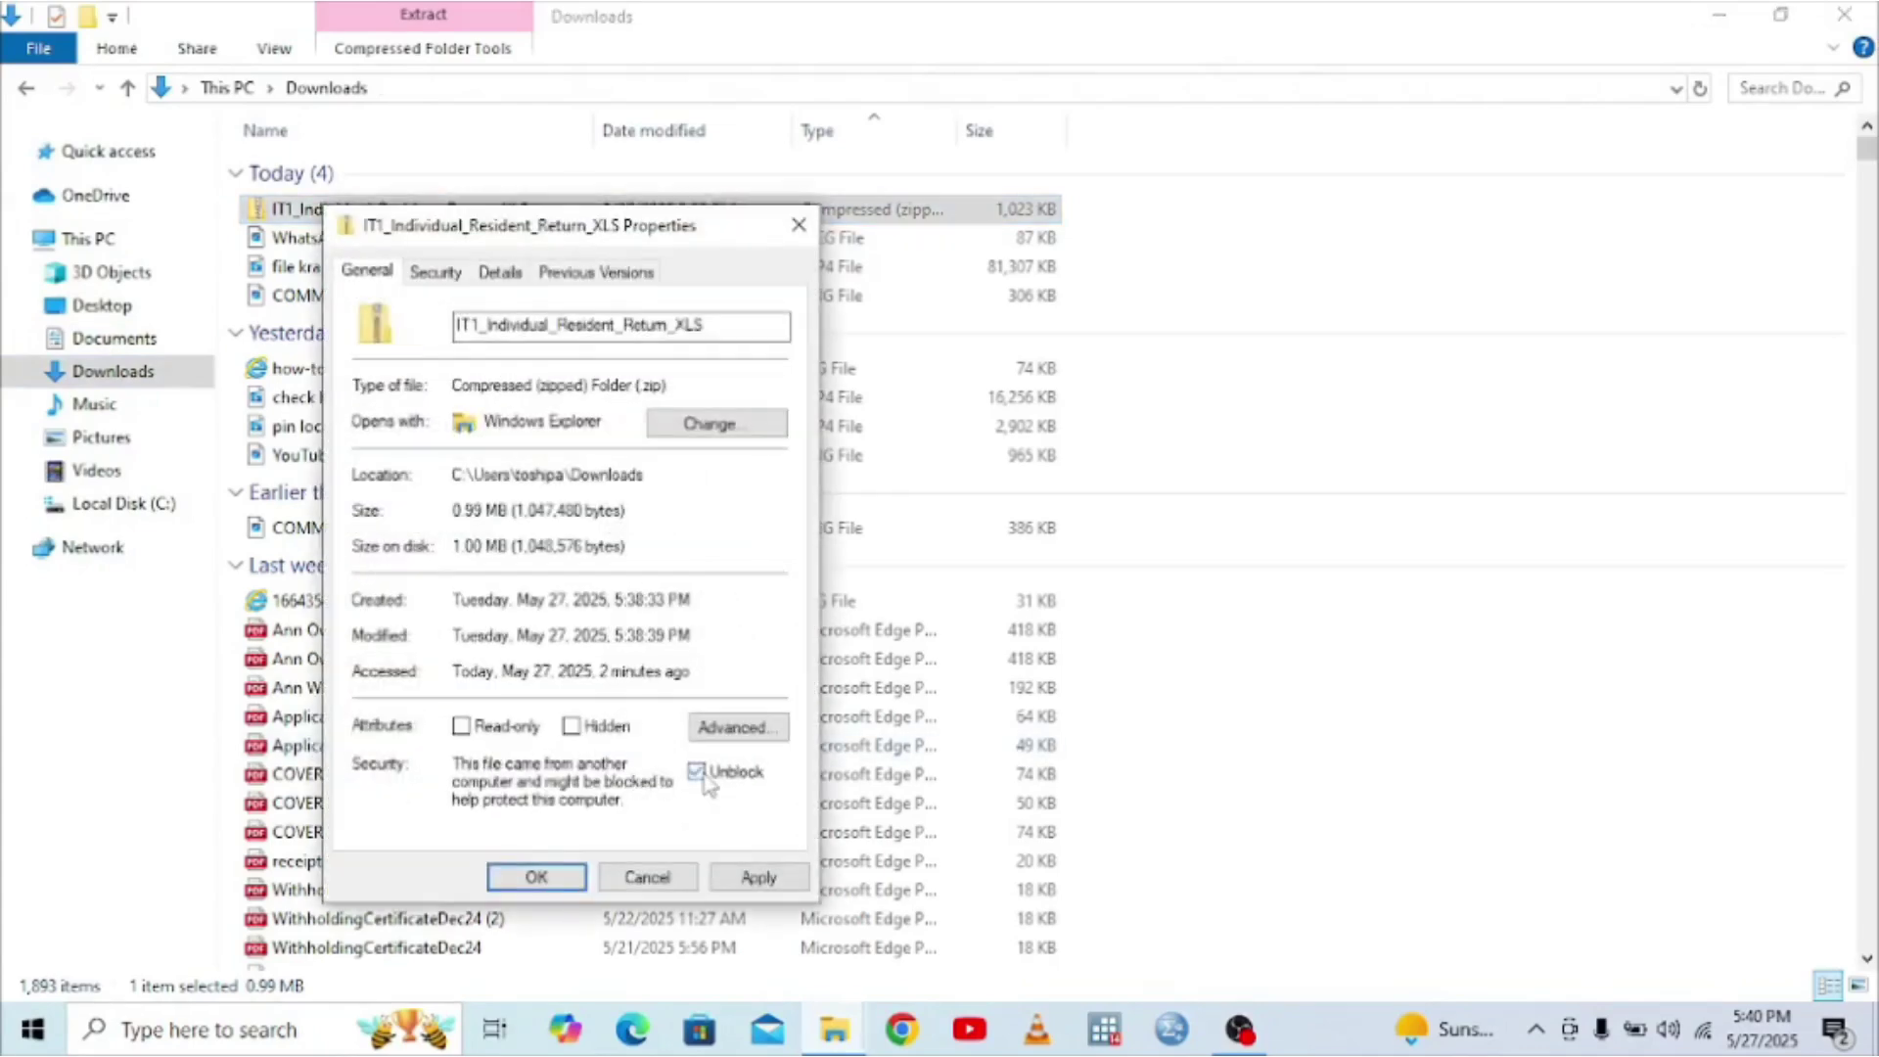
{"action": "left_click", "coordinate": [751, 881]}
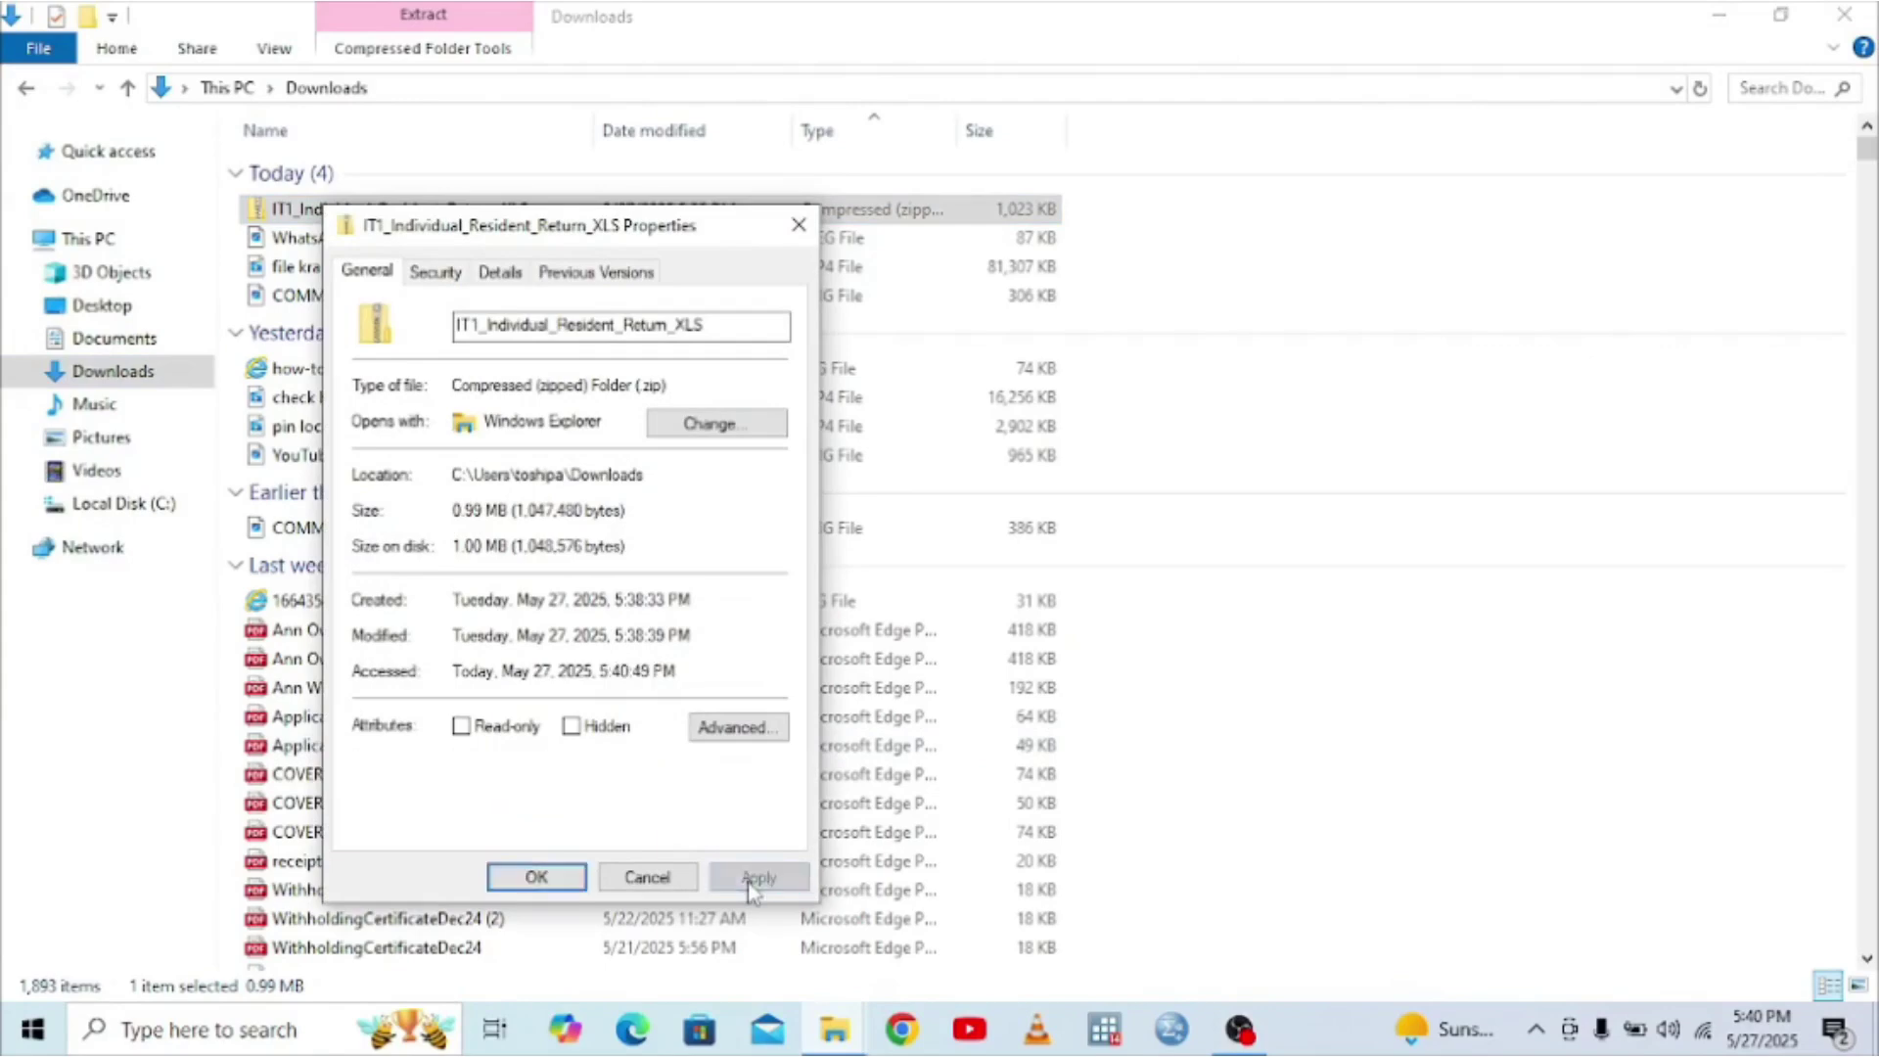
{"action": "left_click", "coordinate": [534, 876]}
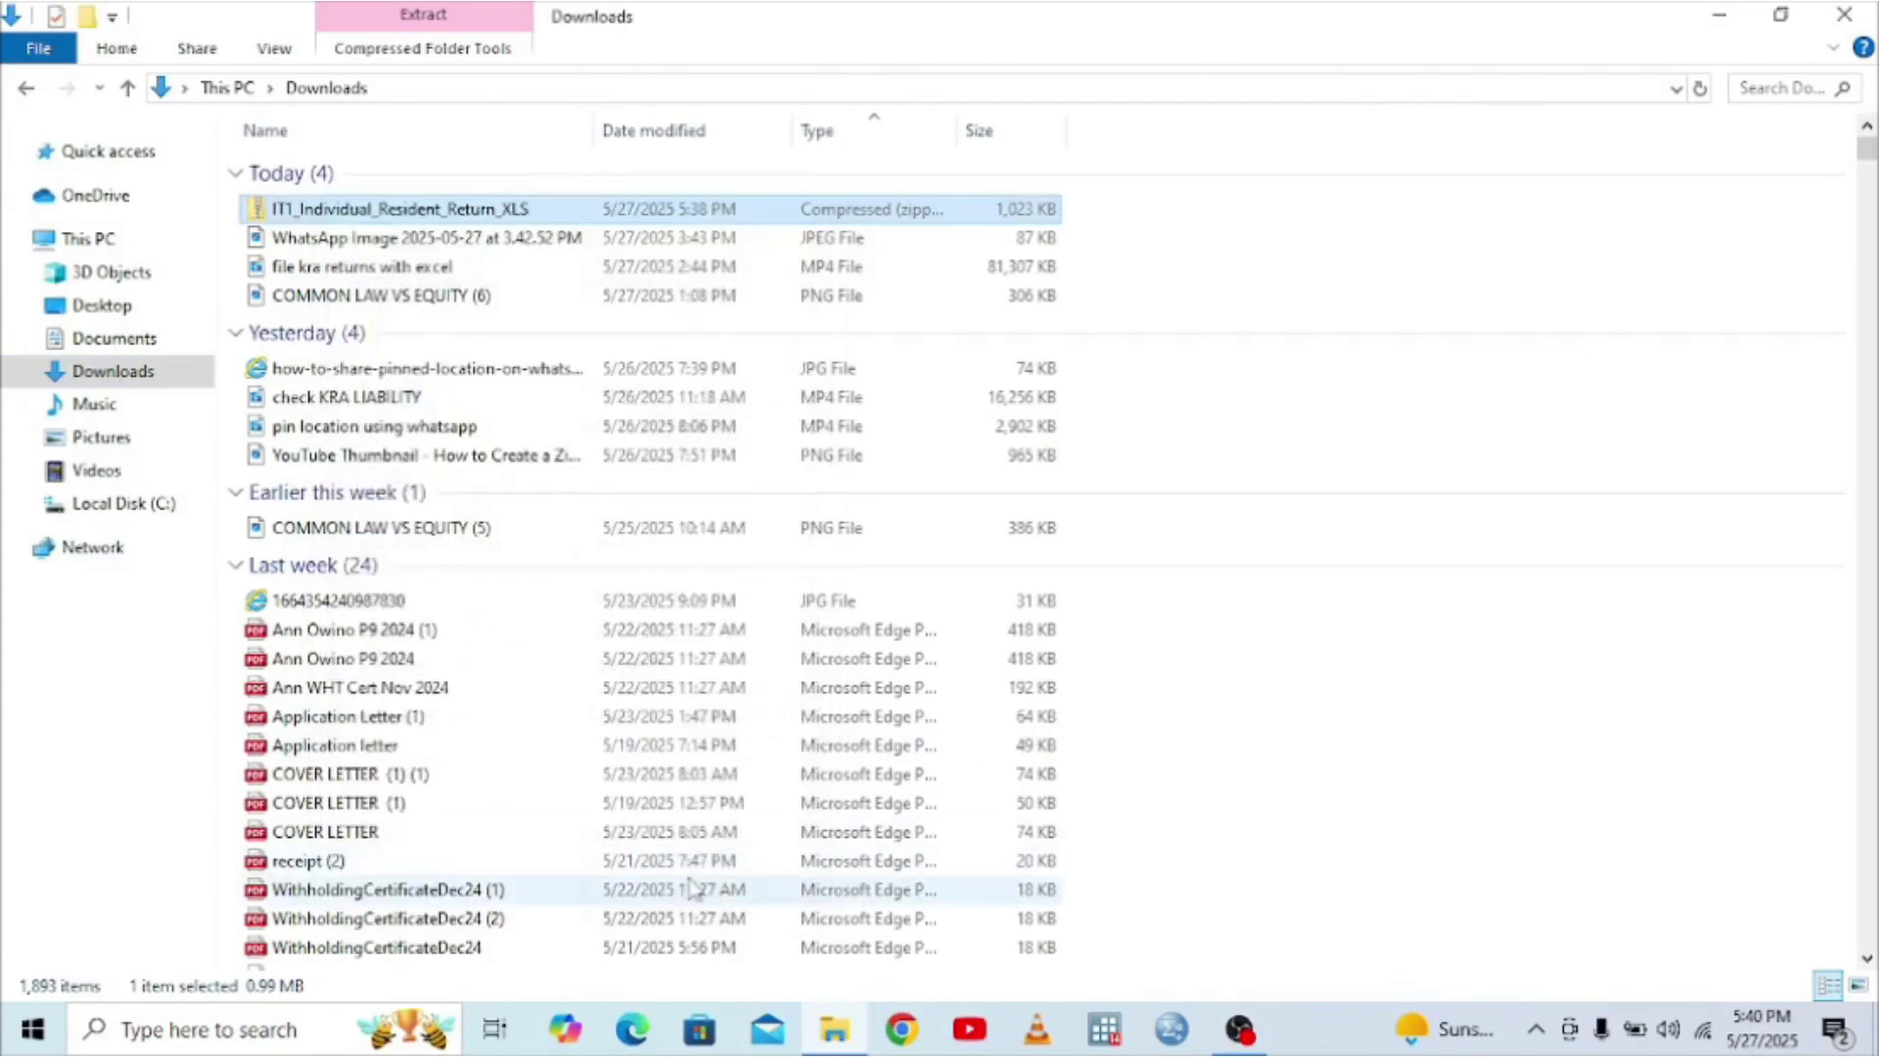
- Open the zip and launch the IT1_Individual_Resident_Return_XLS workbook inside it
{"action": "left_click_drag", "start_coordinate": [837, 1028], "coordinate": [504, 211]}
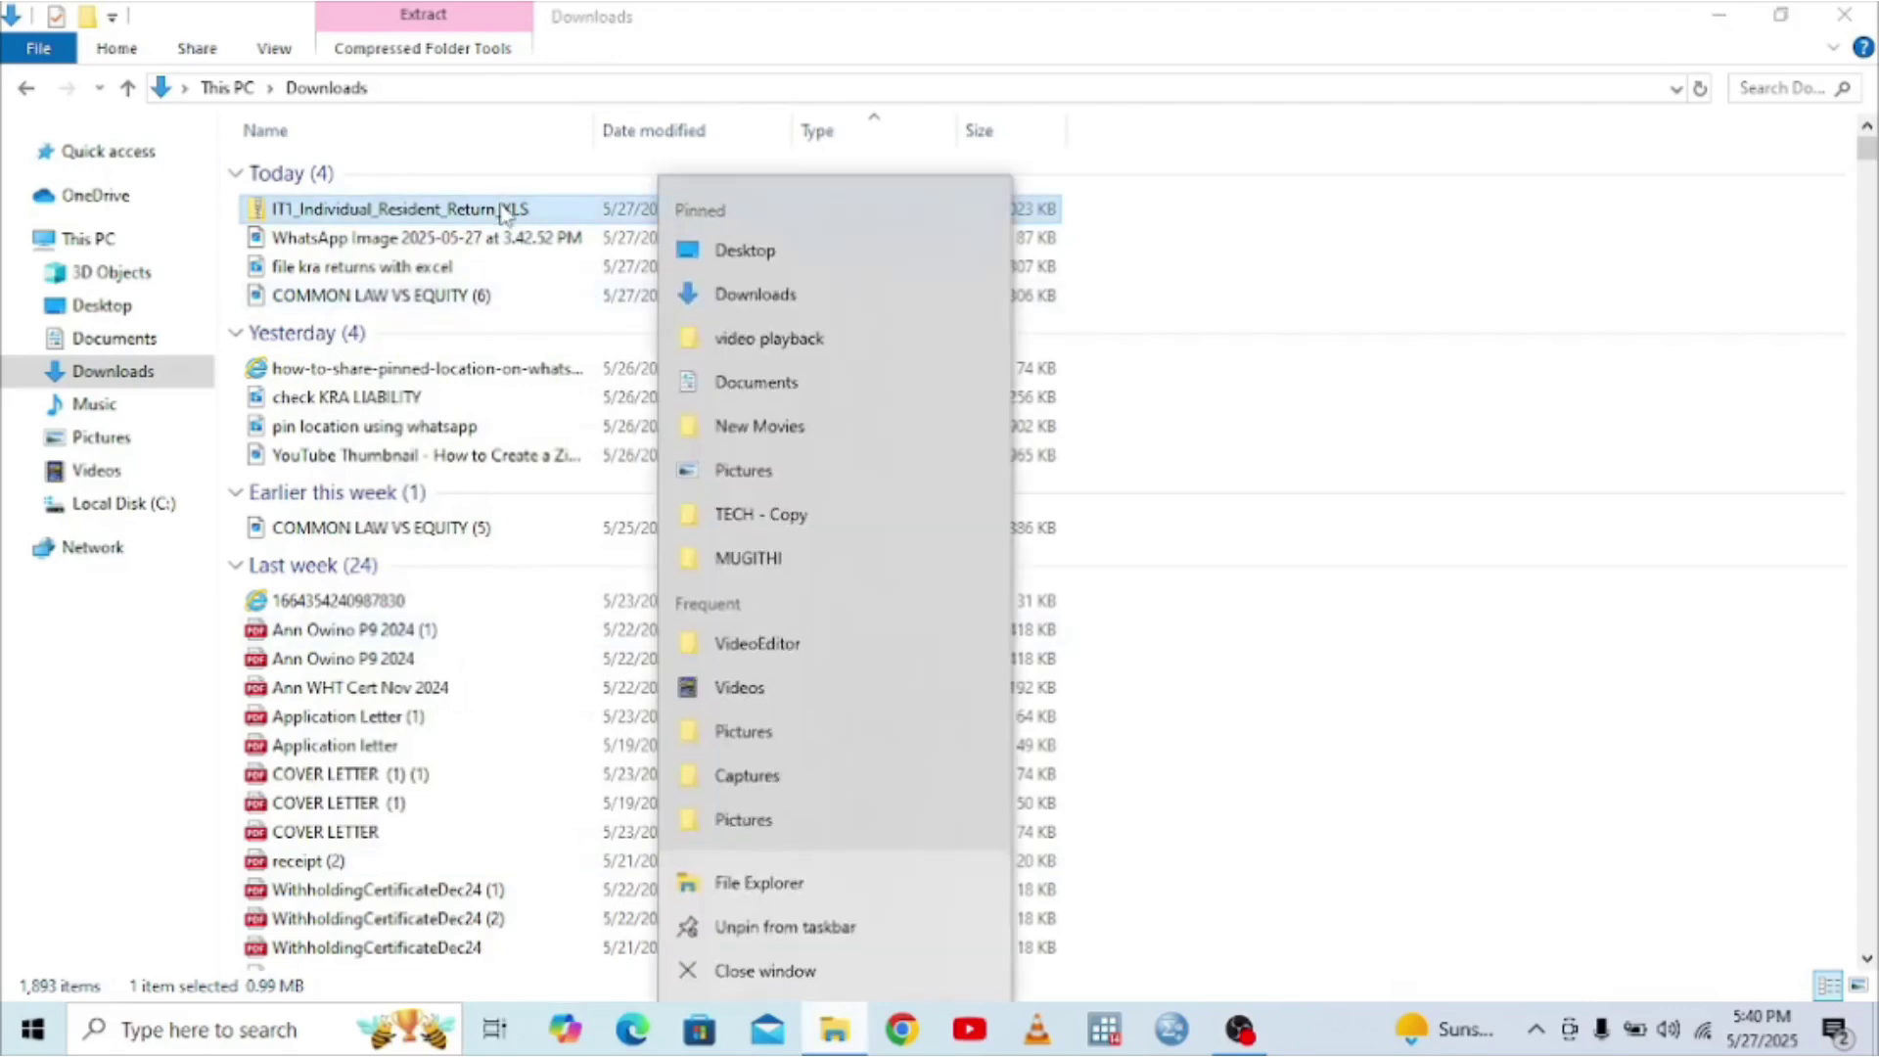
{"action": "double_click", "coordinate": [505, 209]}
{"action": "left_click", "coordinate": [438, 182]}
{"action": "double_click", "coordinate": [440, 181]}
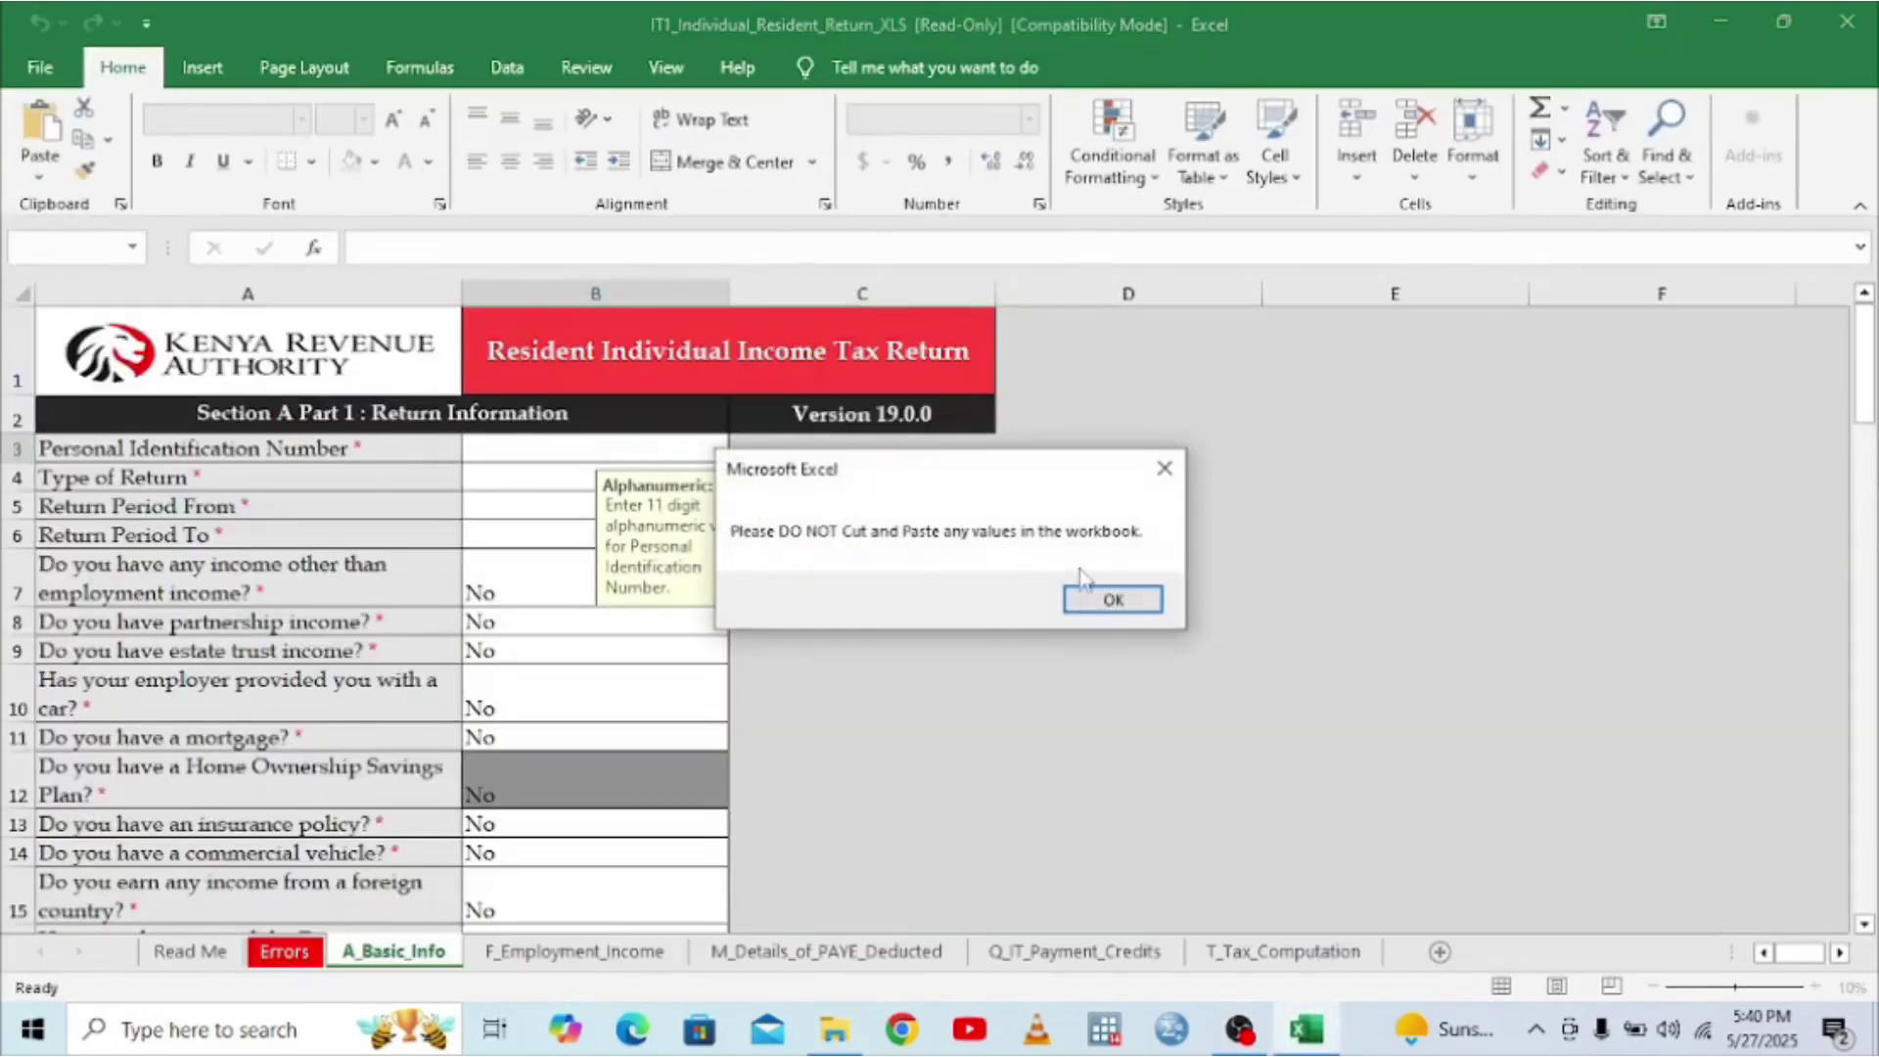
- Dismiss the cut-and-paste notice and select the PIN cell B3
{"action": "left_click", "coordinate": [1106, 597]}
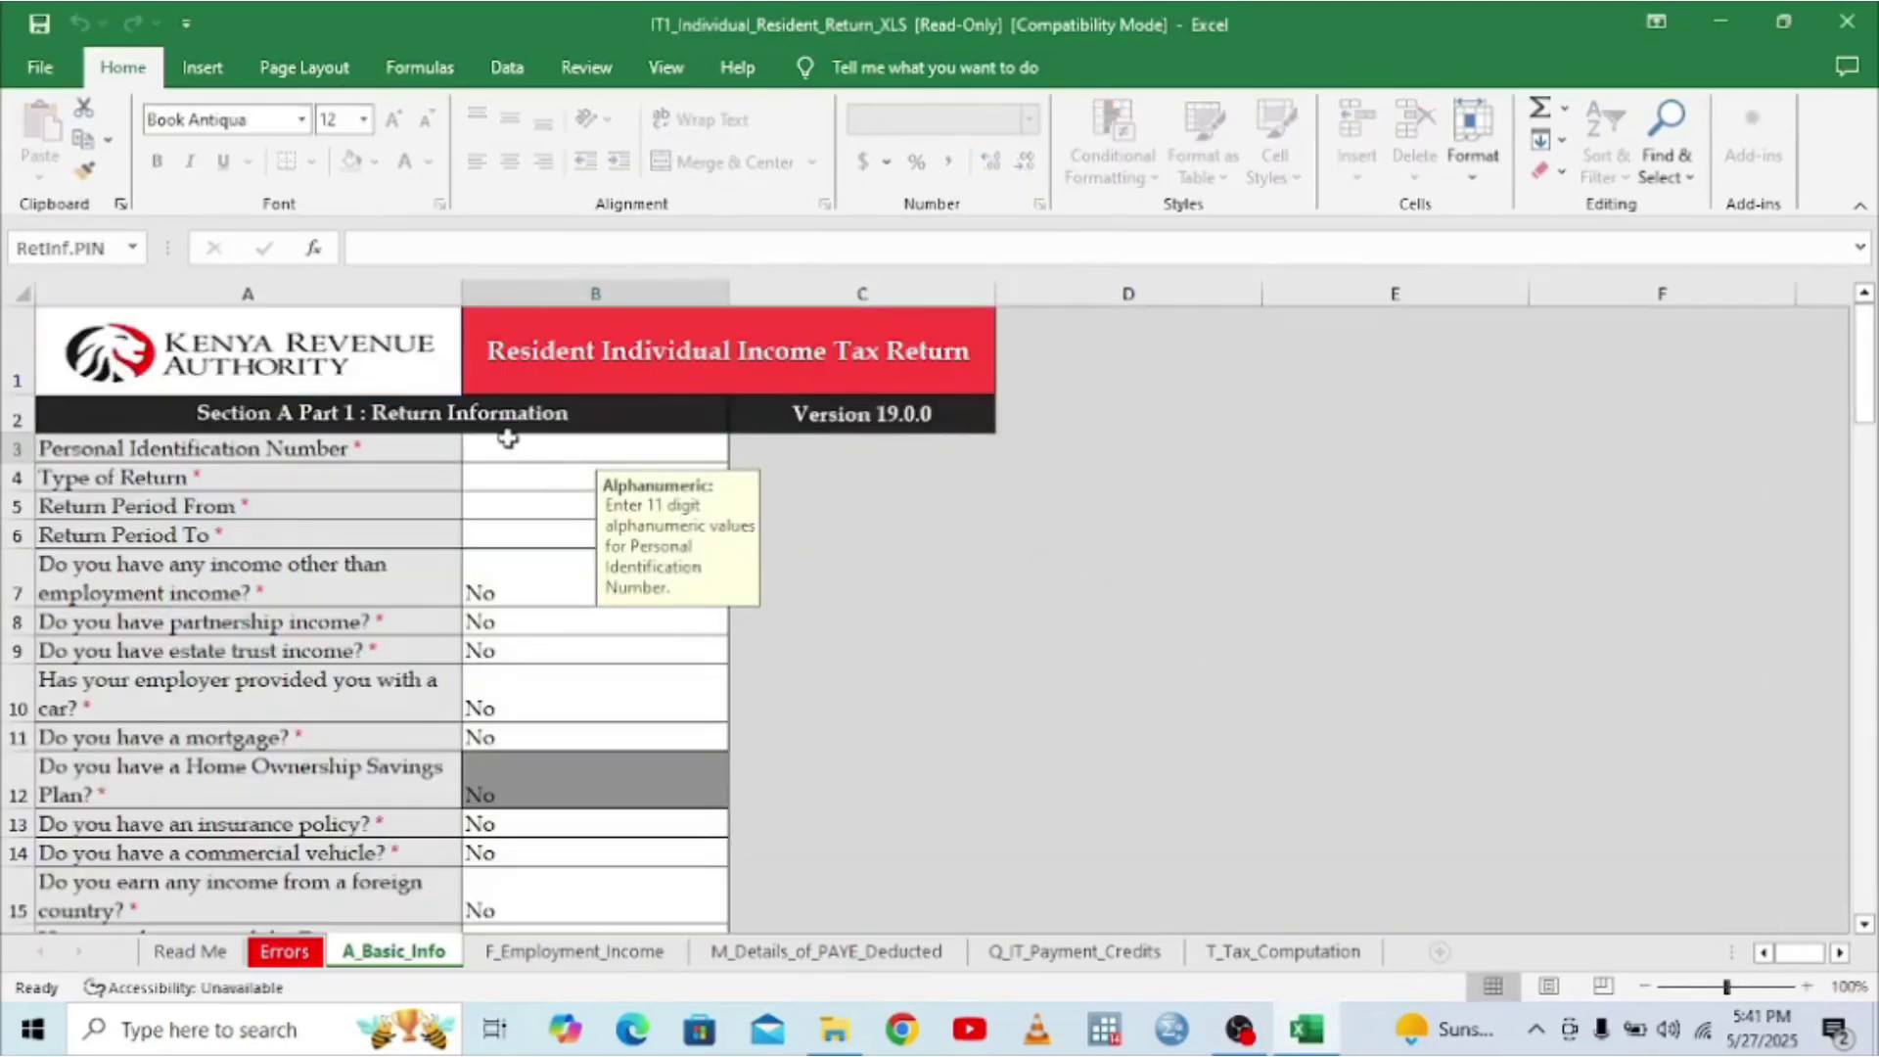
{"action": "left_click", "coordinate": [485, 482]}
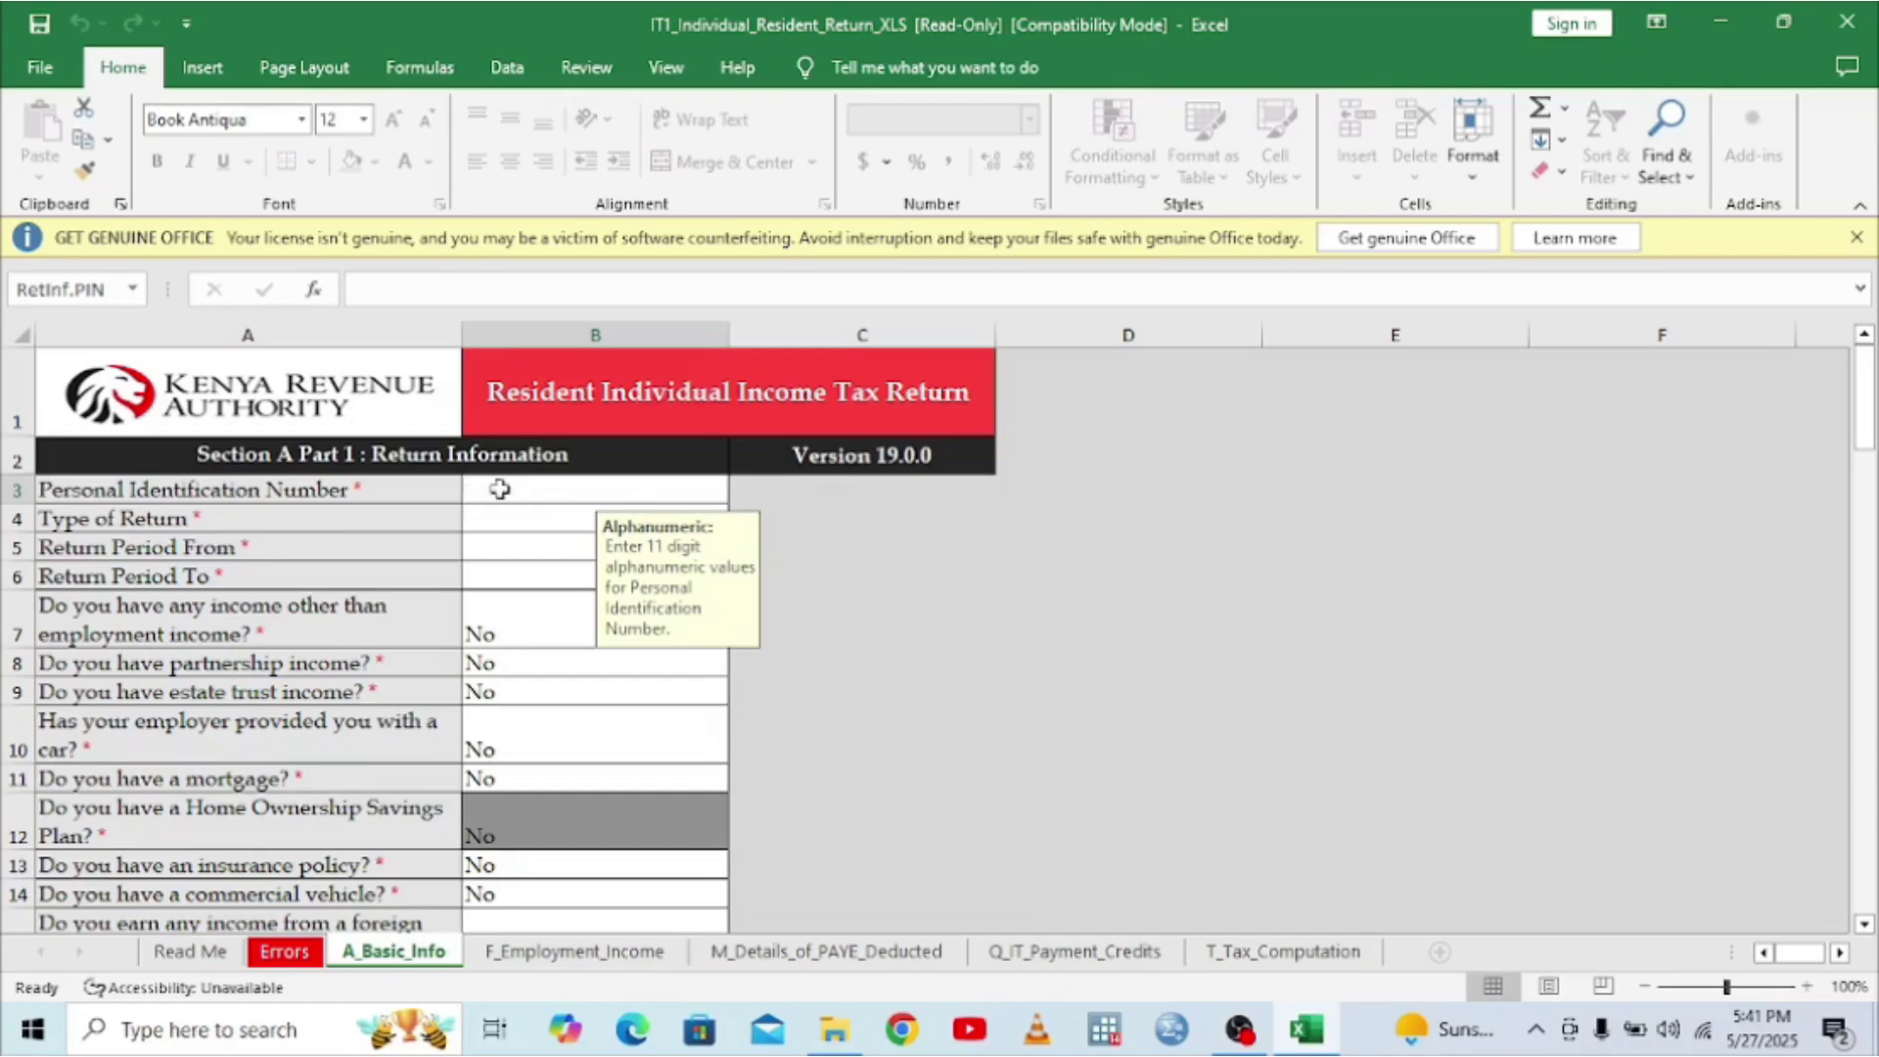
- Enter the taxpayer's PIN in cell B3
{"action": "type", "text": "a"}
{"action": "key", "text": "BackSpace"}
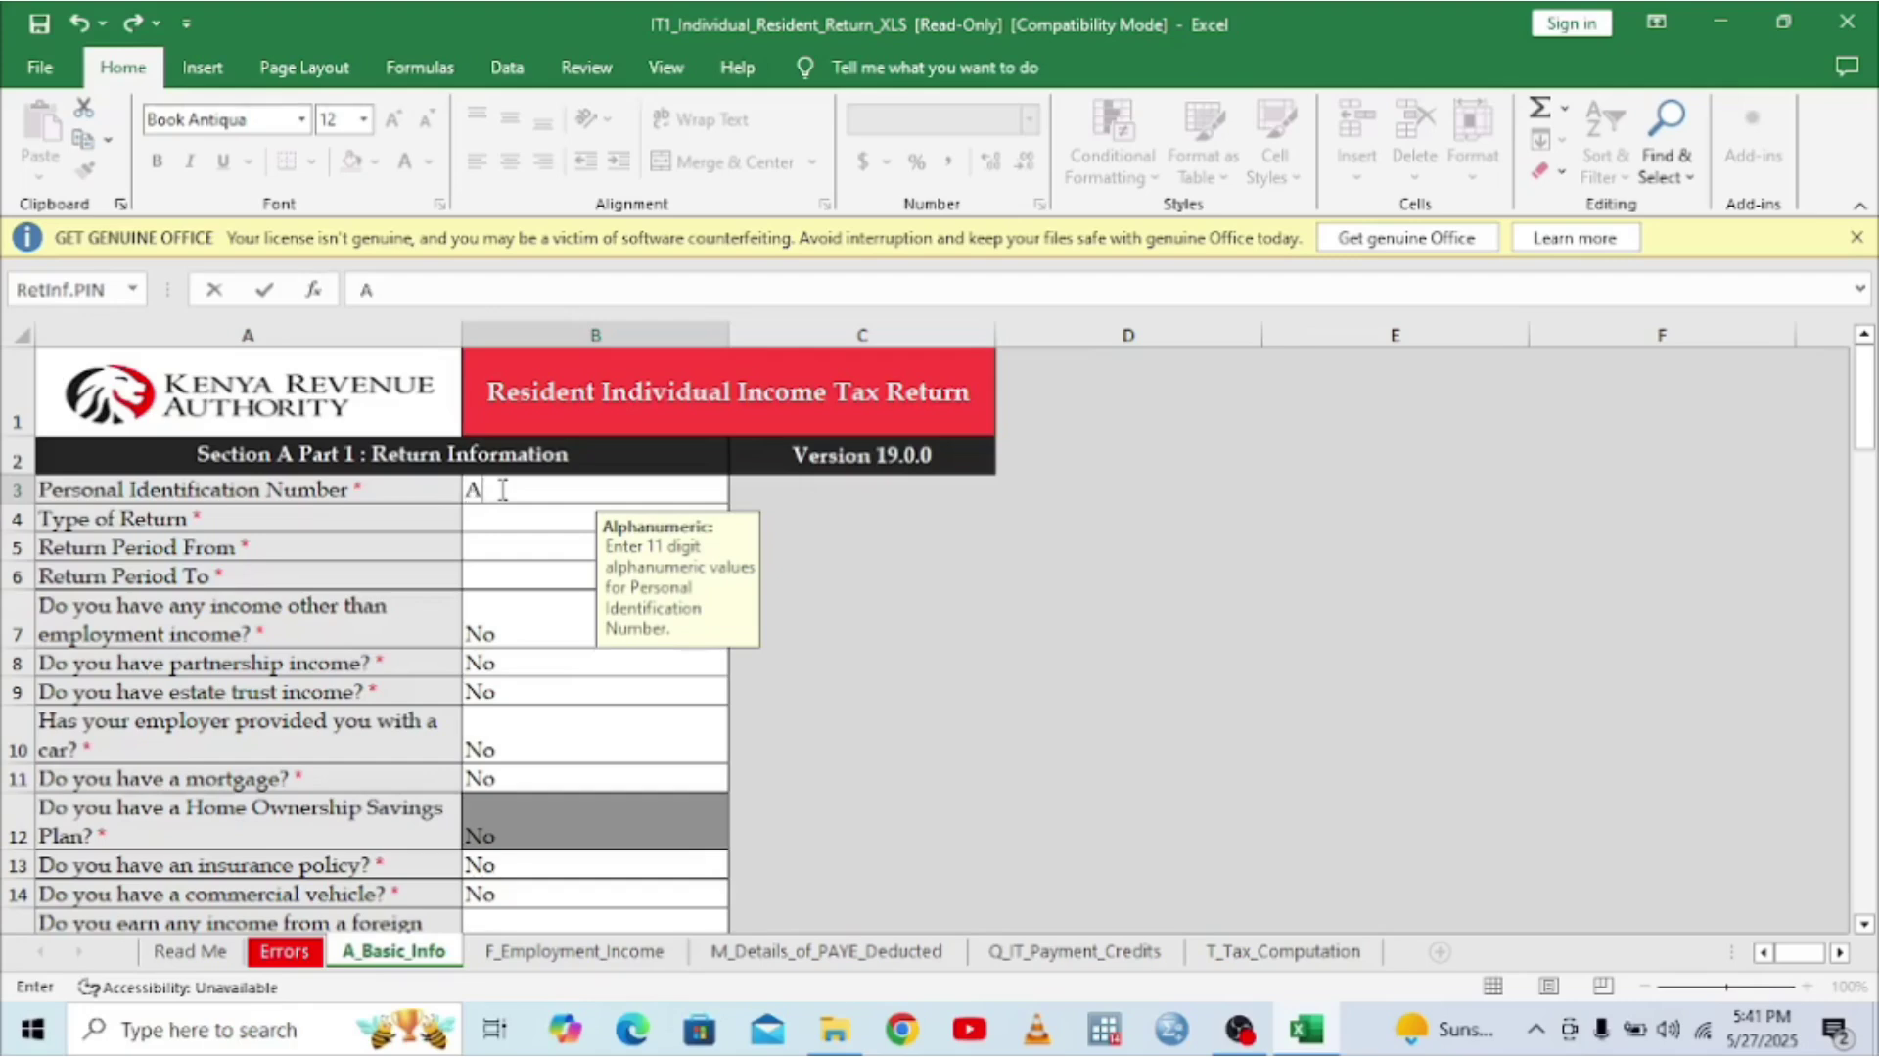
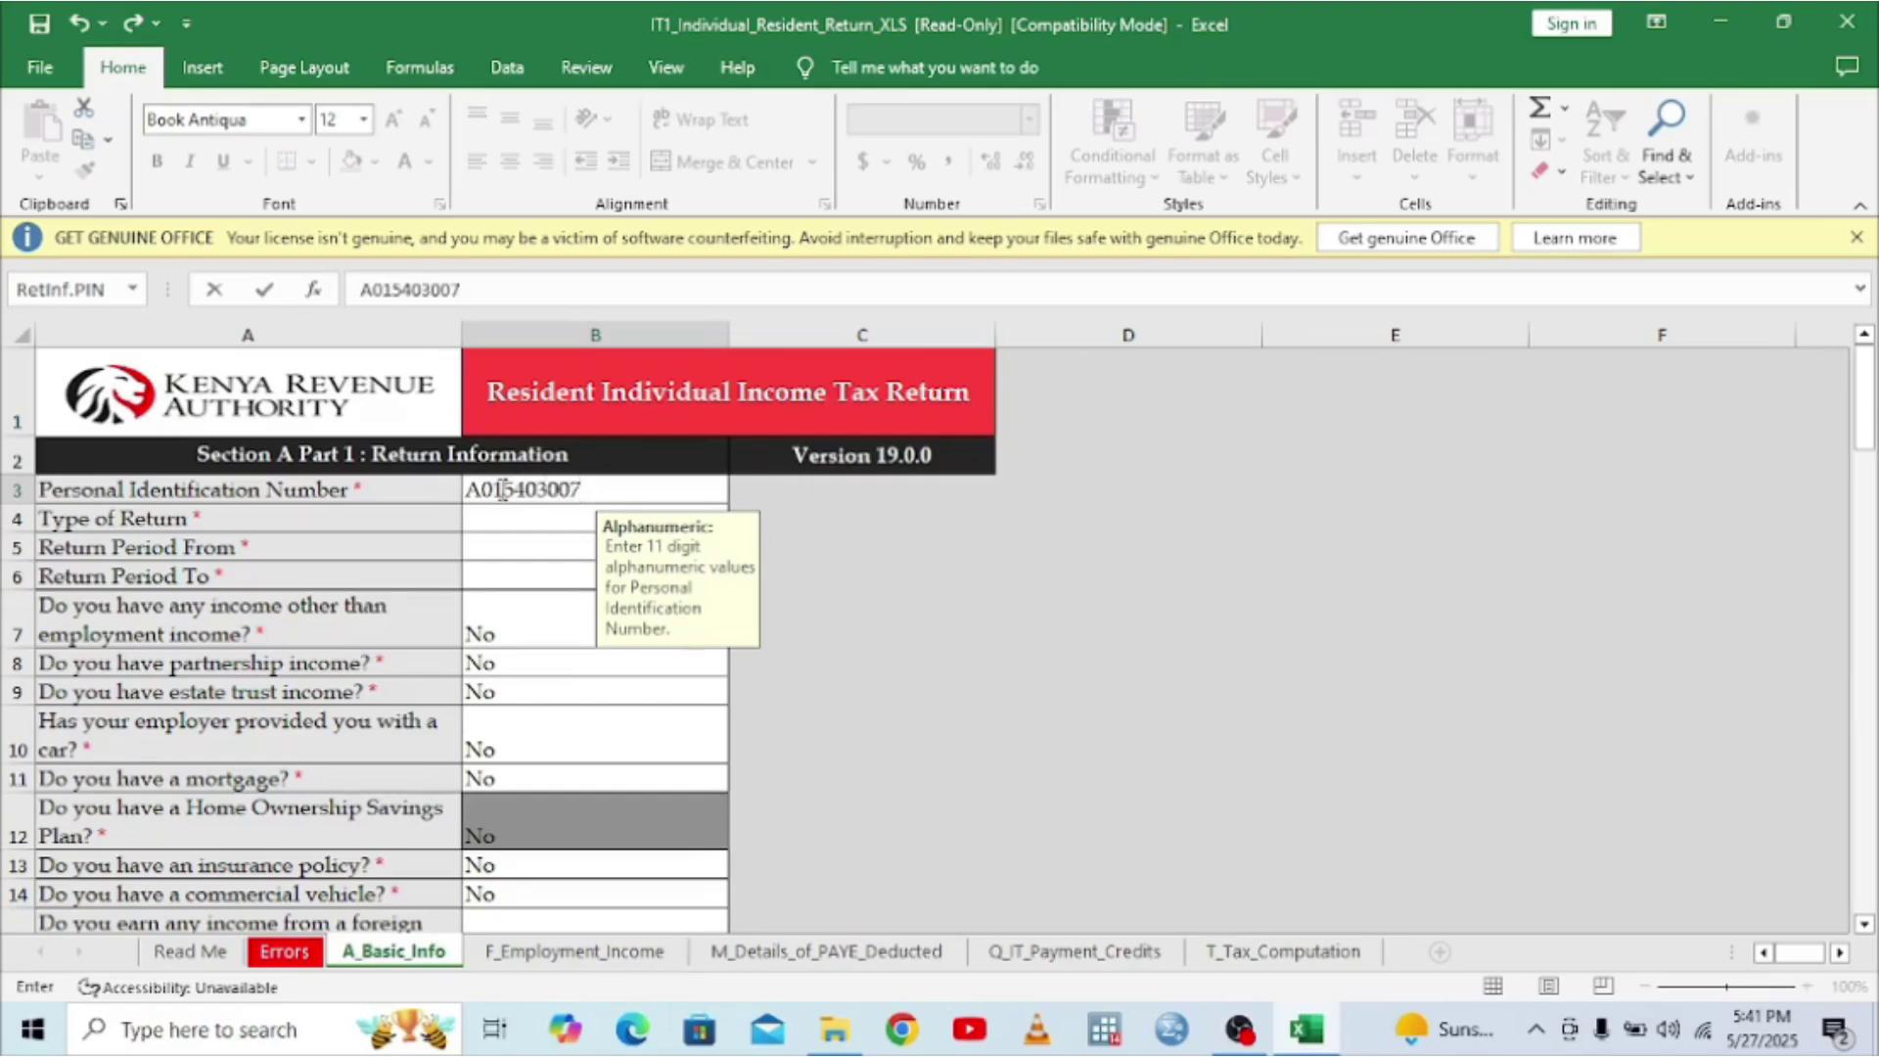
- Answer Yes to the other-income question in B7 and dismiss the warning
{"action": "left_click", "coordinate": [514, 635]}
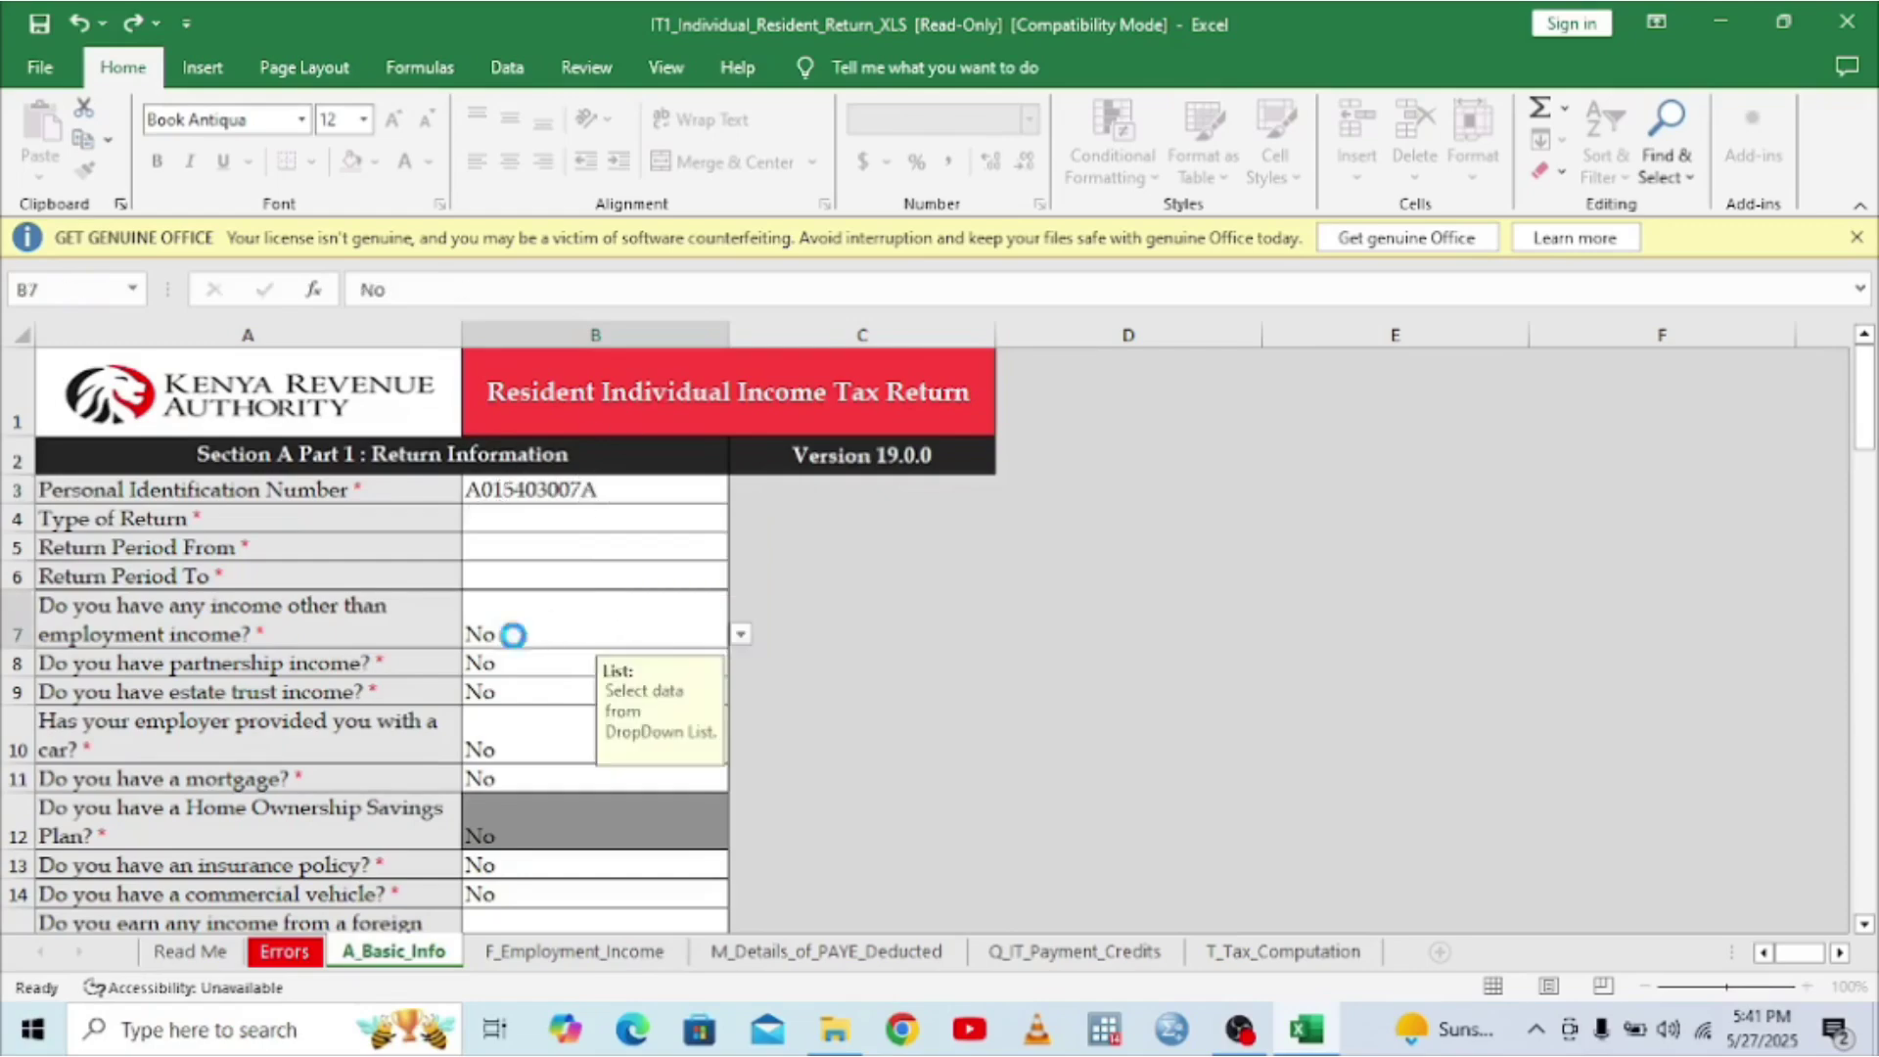
{"action": "left_click", "coordinate": [739, 638]}
{"action": "left_click", "coordinate": [487, 658]}
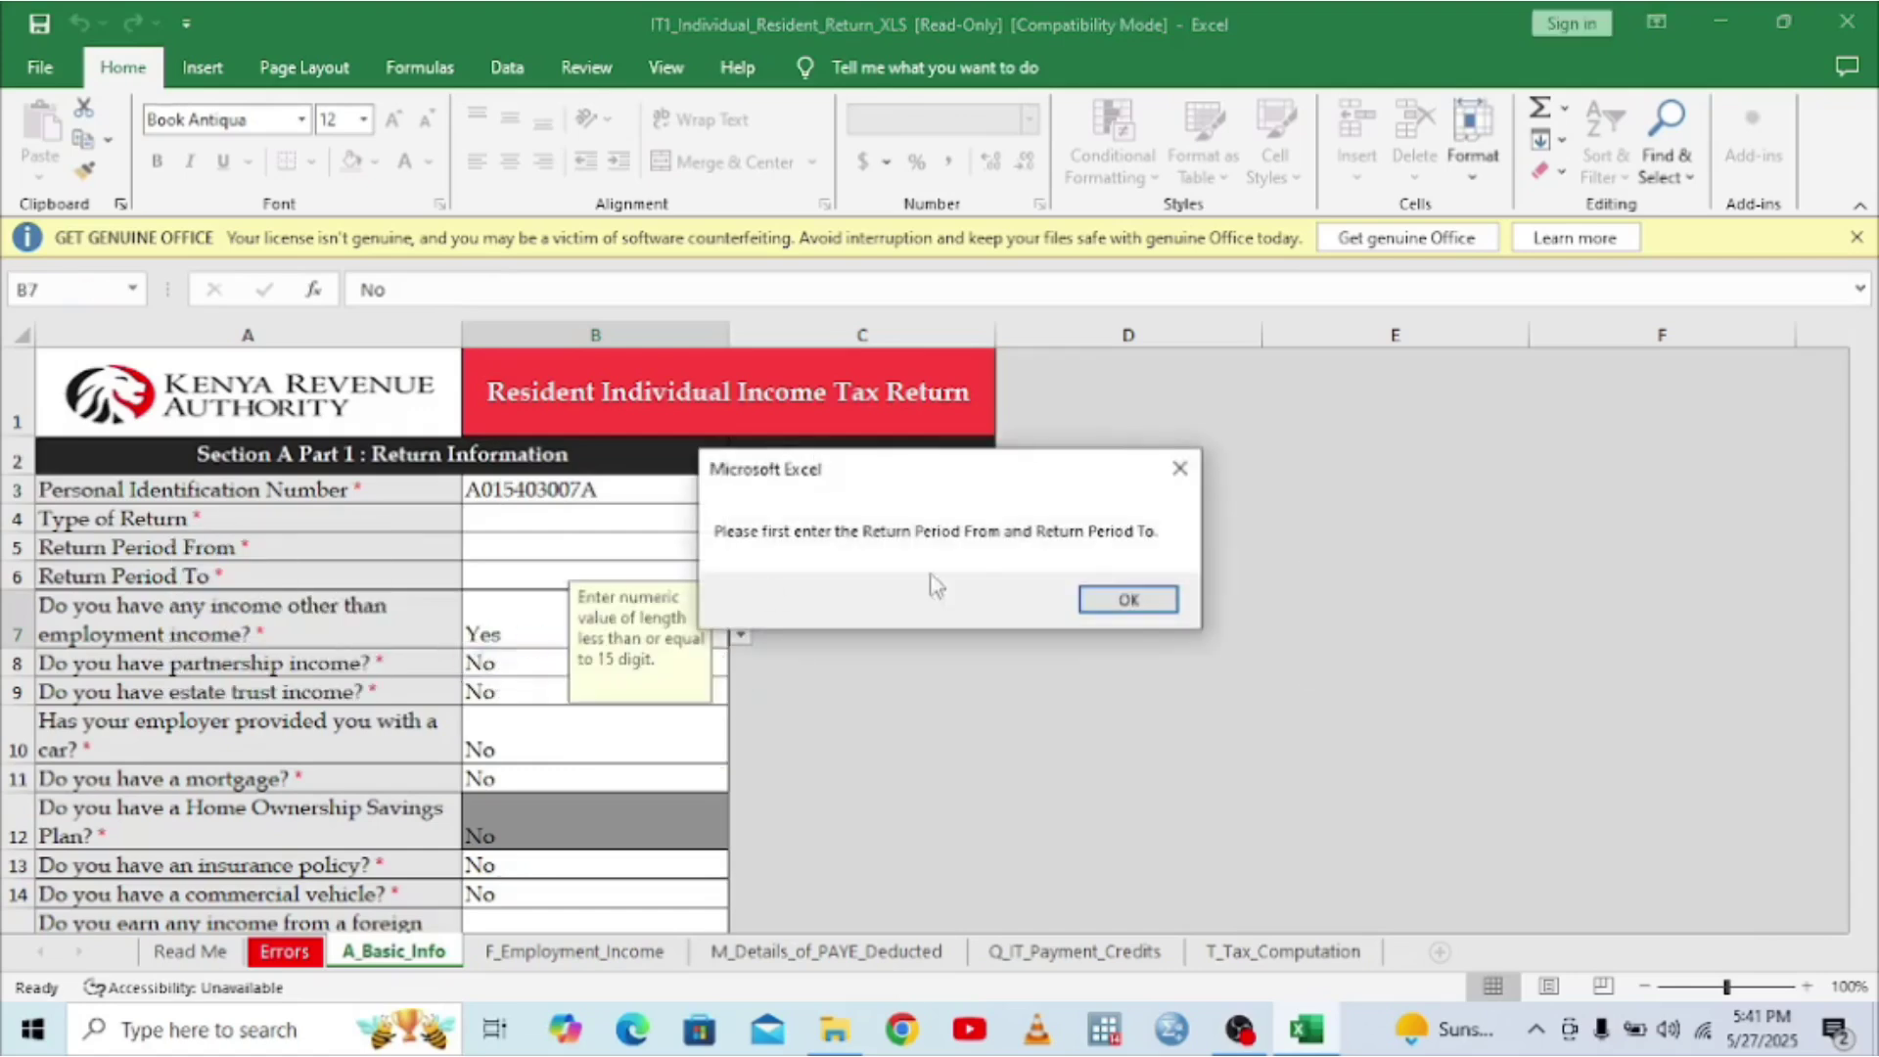
{"action": "left_click", "coordinate": [1129, 597]}
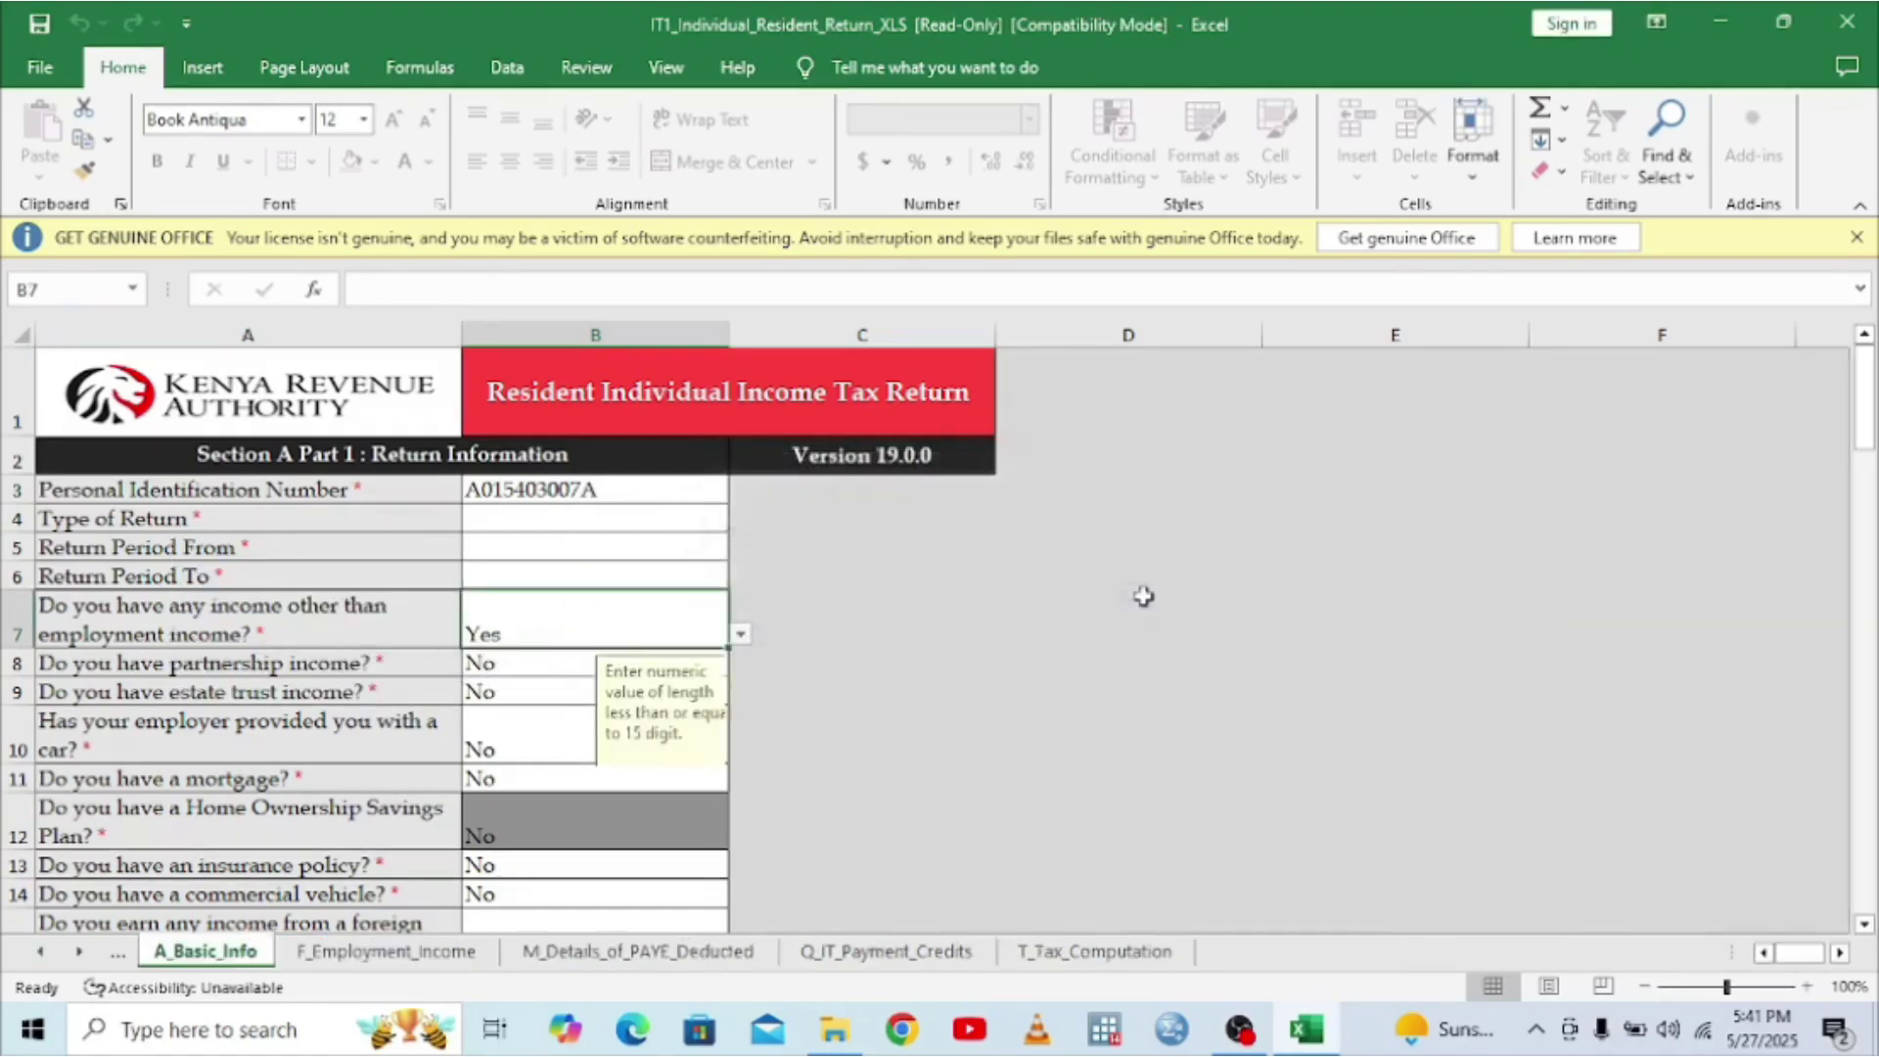
- Set Type of Return in B4 to Original
{"action": "left_click", "coordinate": [519, 518]}
{"action": "left_click", "coordinate": [741, 519]}
{"action": "left_click", "coordinate": [506, 544]}
{"action": "left_click", "coordinate": [495, 548]}
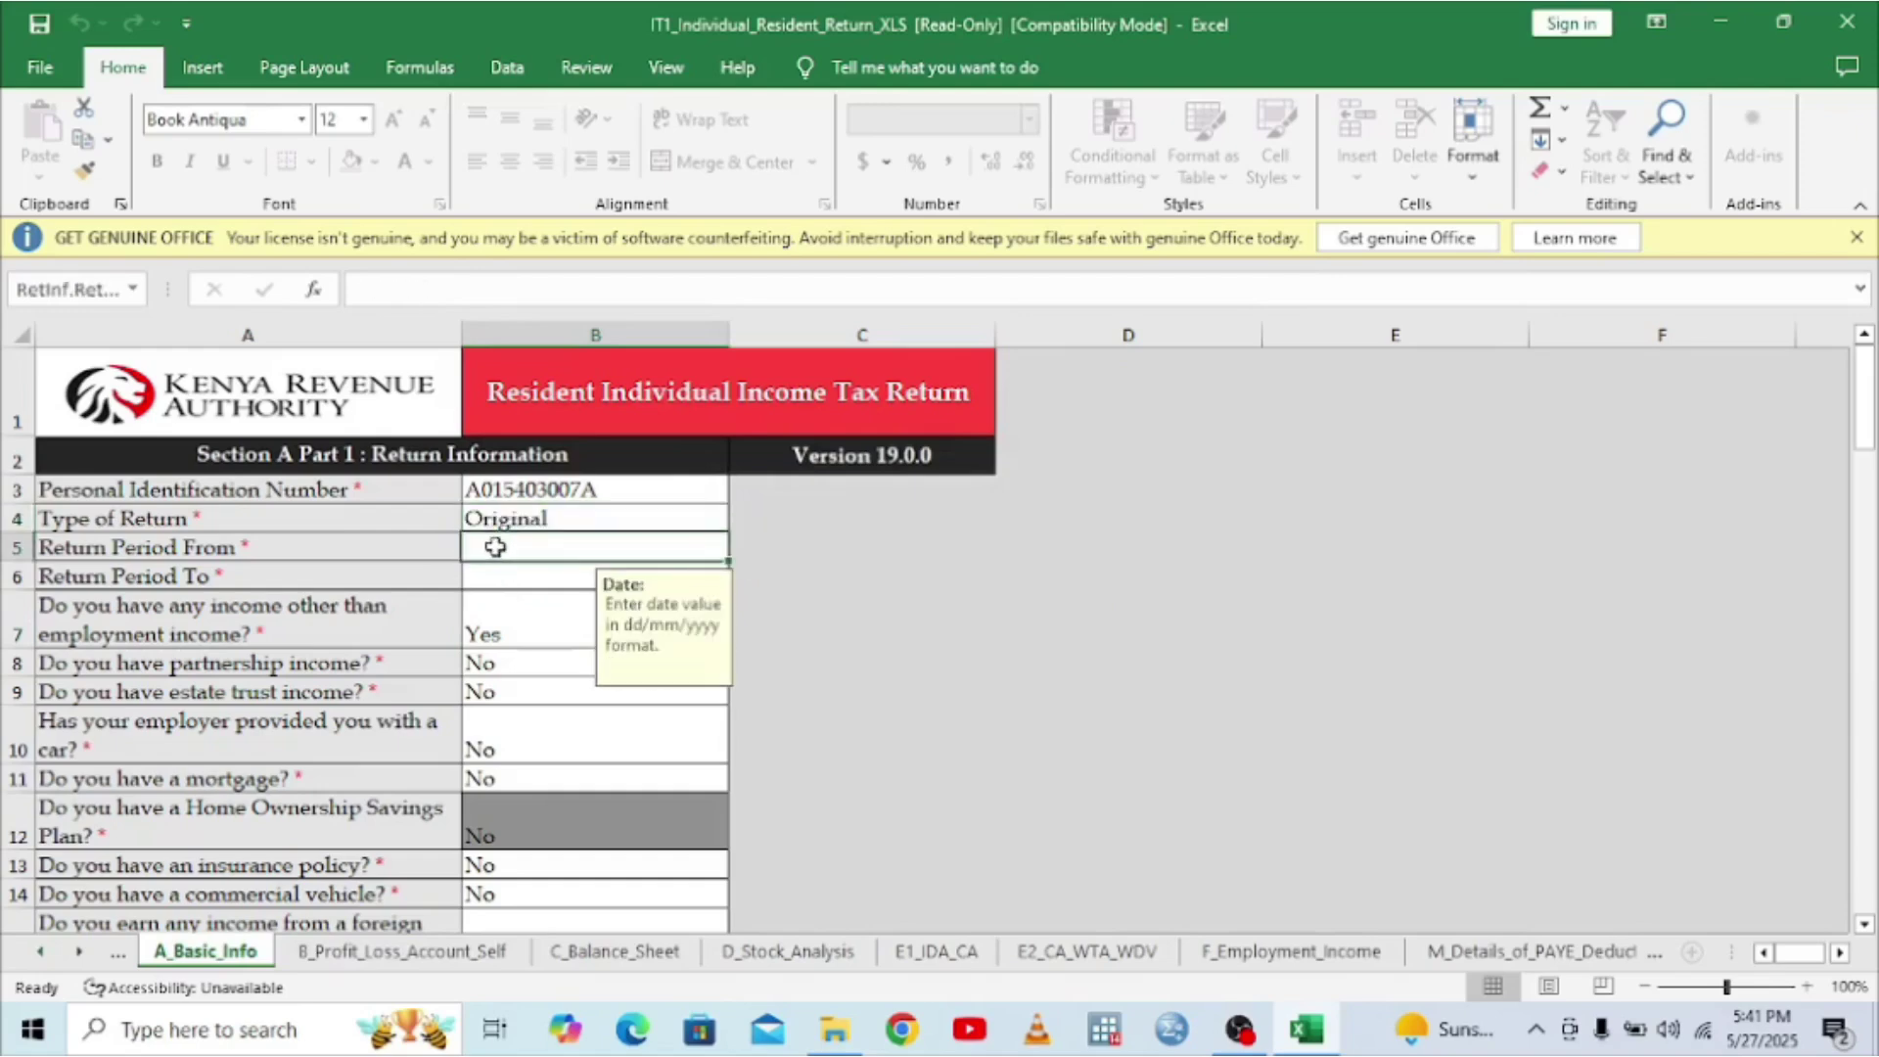
- Enter 01/01/2024 as Return Period From in B5
{"action": "type", "text": "01/"}
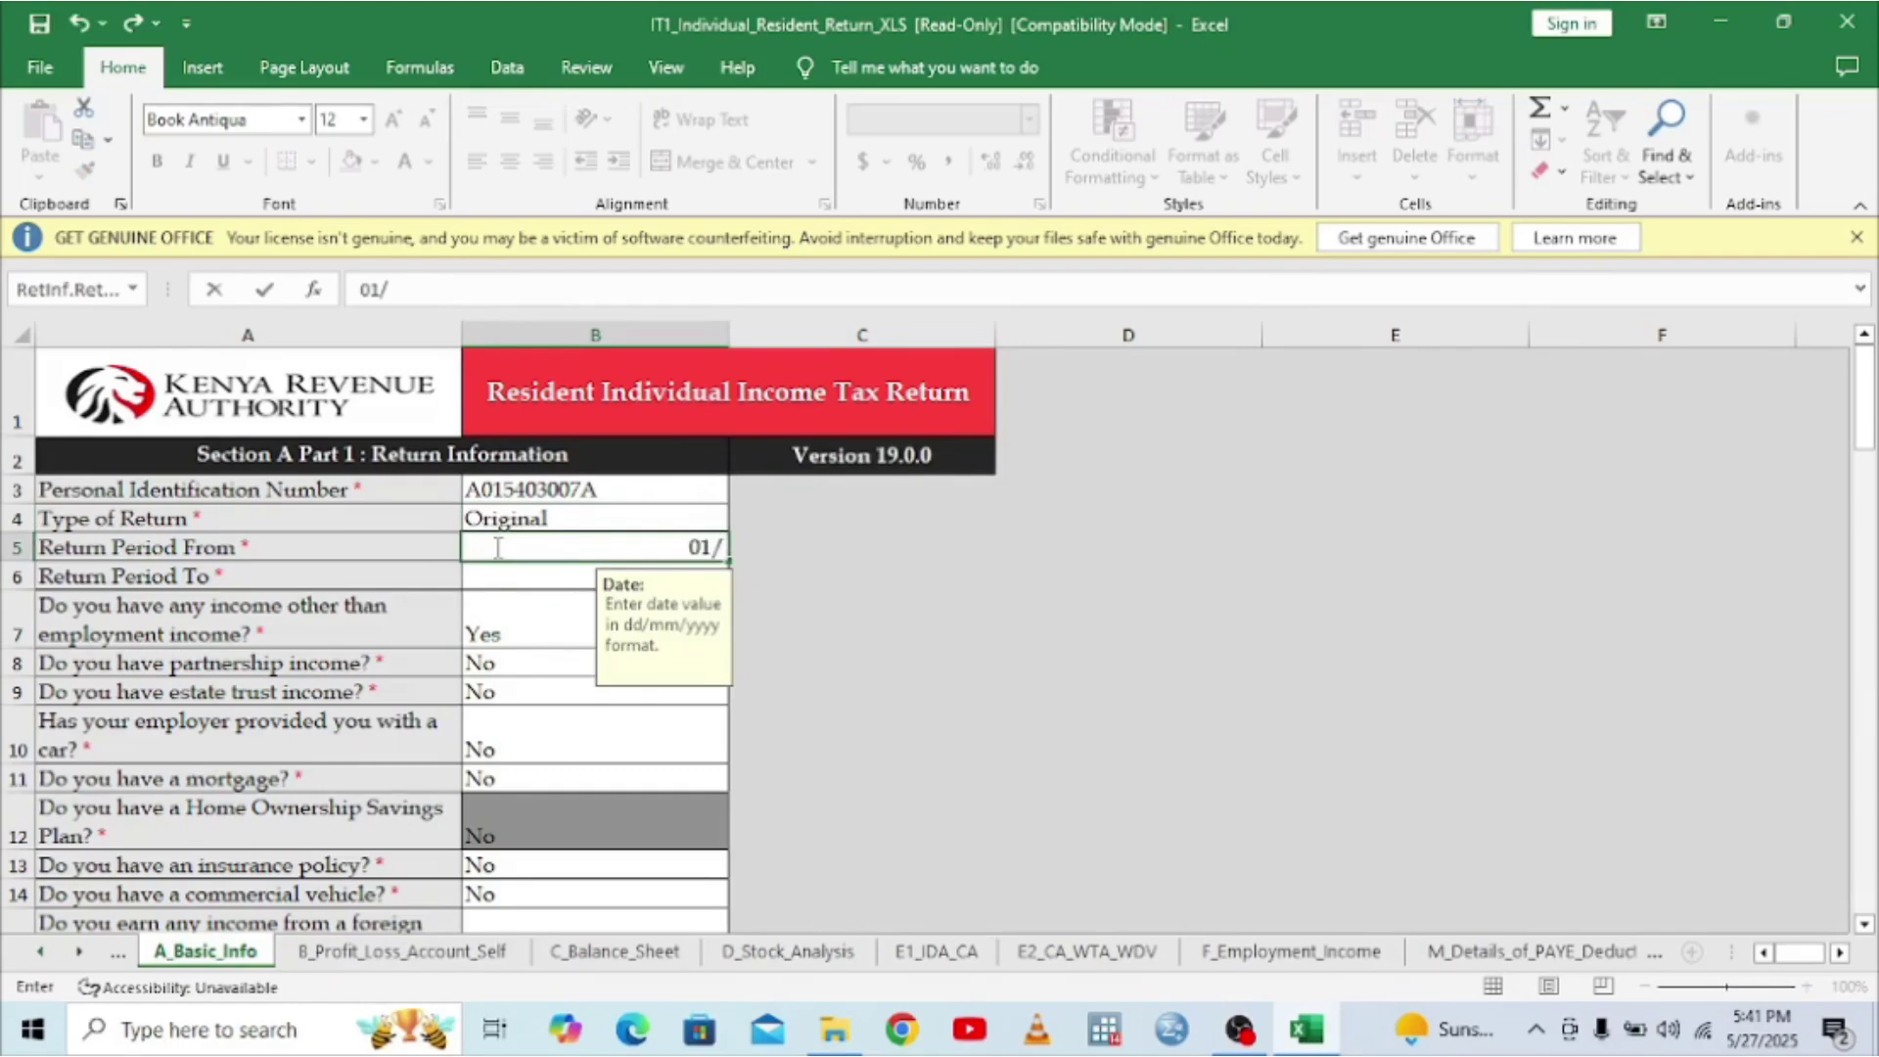
{"action": "type", "text": "01/204"}
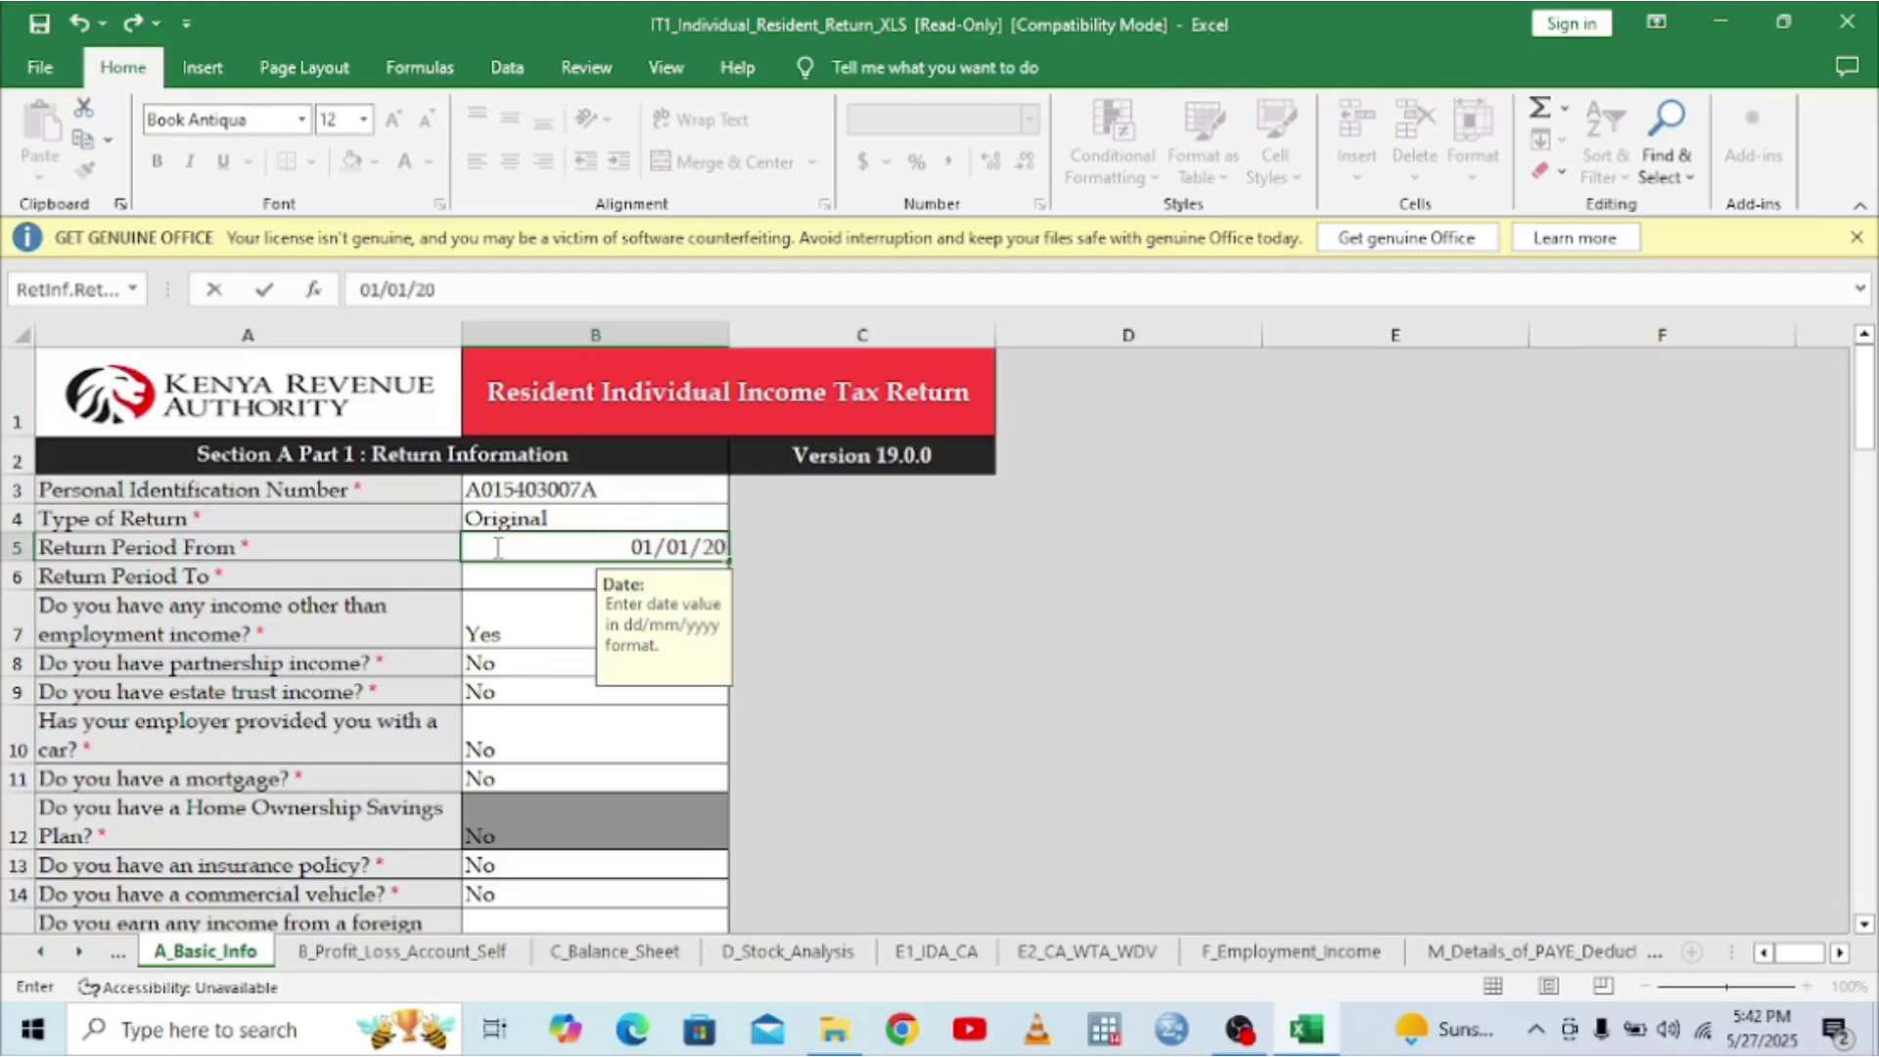
{"action": "key", "text": "BackSpace"}
{"action": "type", "text": "24"}
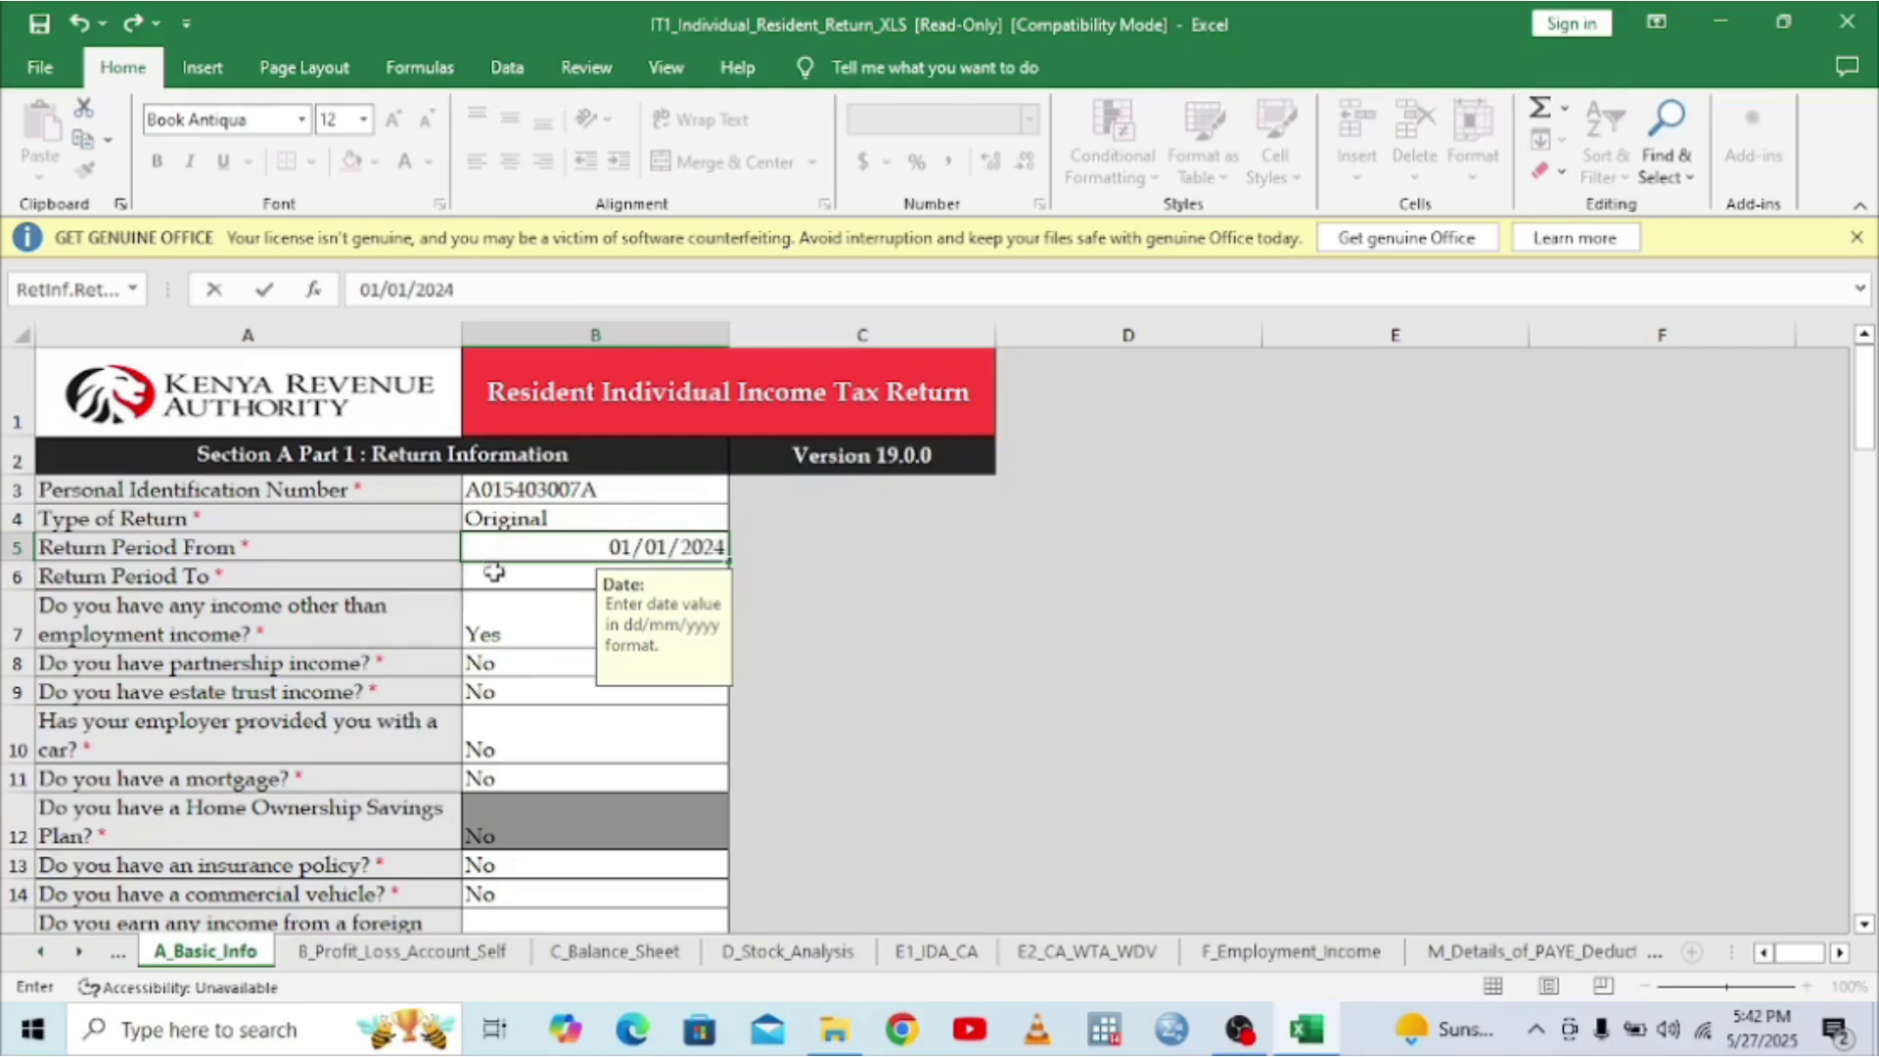
{"action": "left_click", "coordinate": [494, 579]}
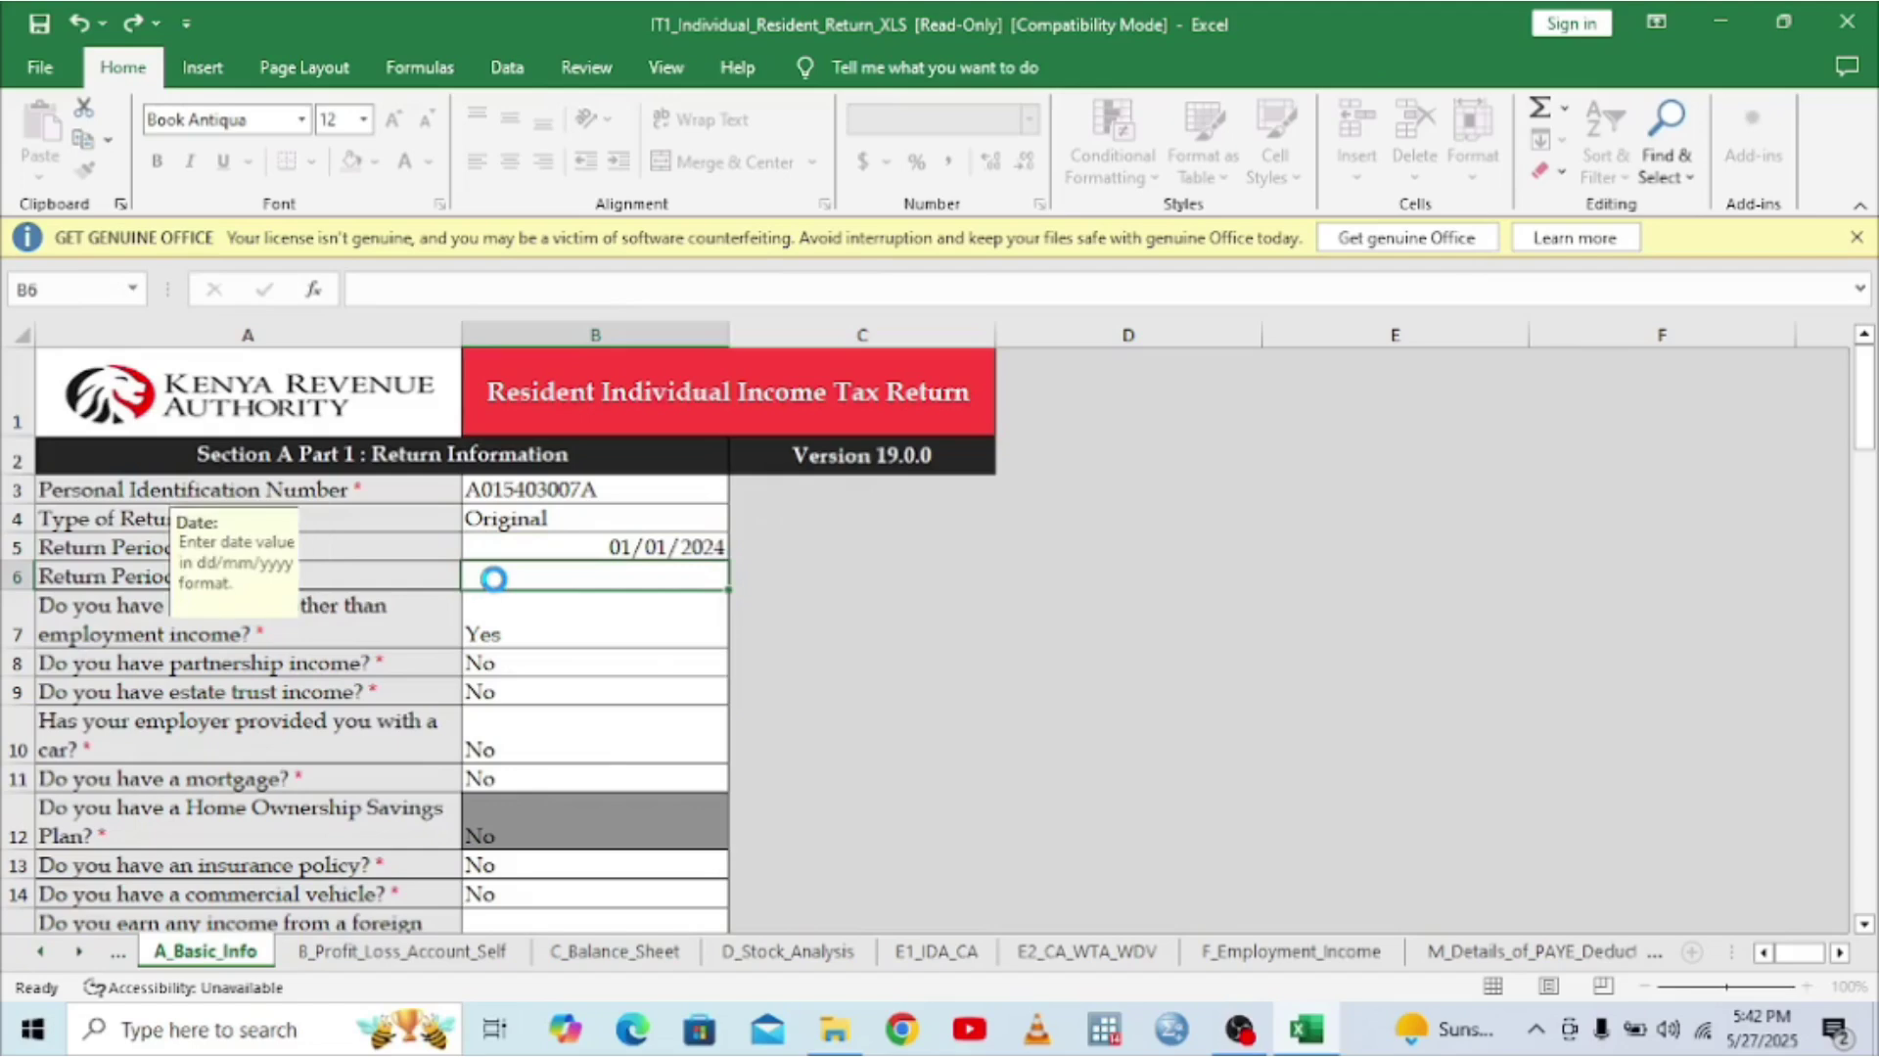
- Re-enter B5 as 31, retrying after the Data Error rejects it
{"action": "left_click", "coordinate": [715, 548]}
{"action": "type", "text": "31"}
{"action": "key", "text": "Return"}
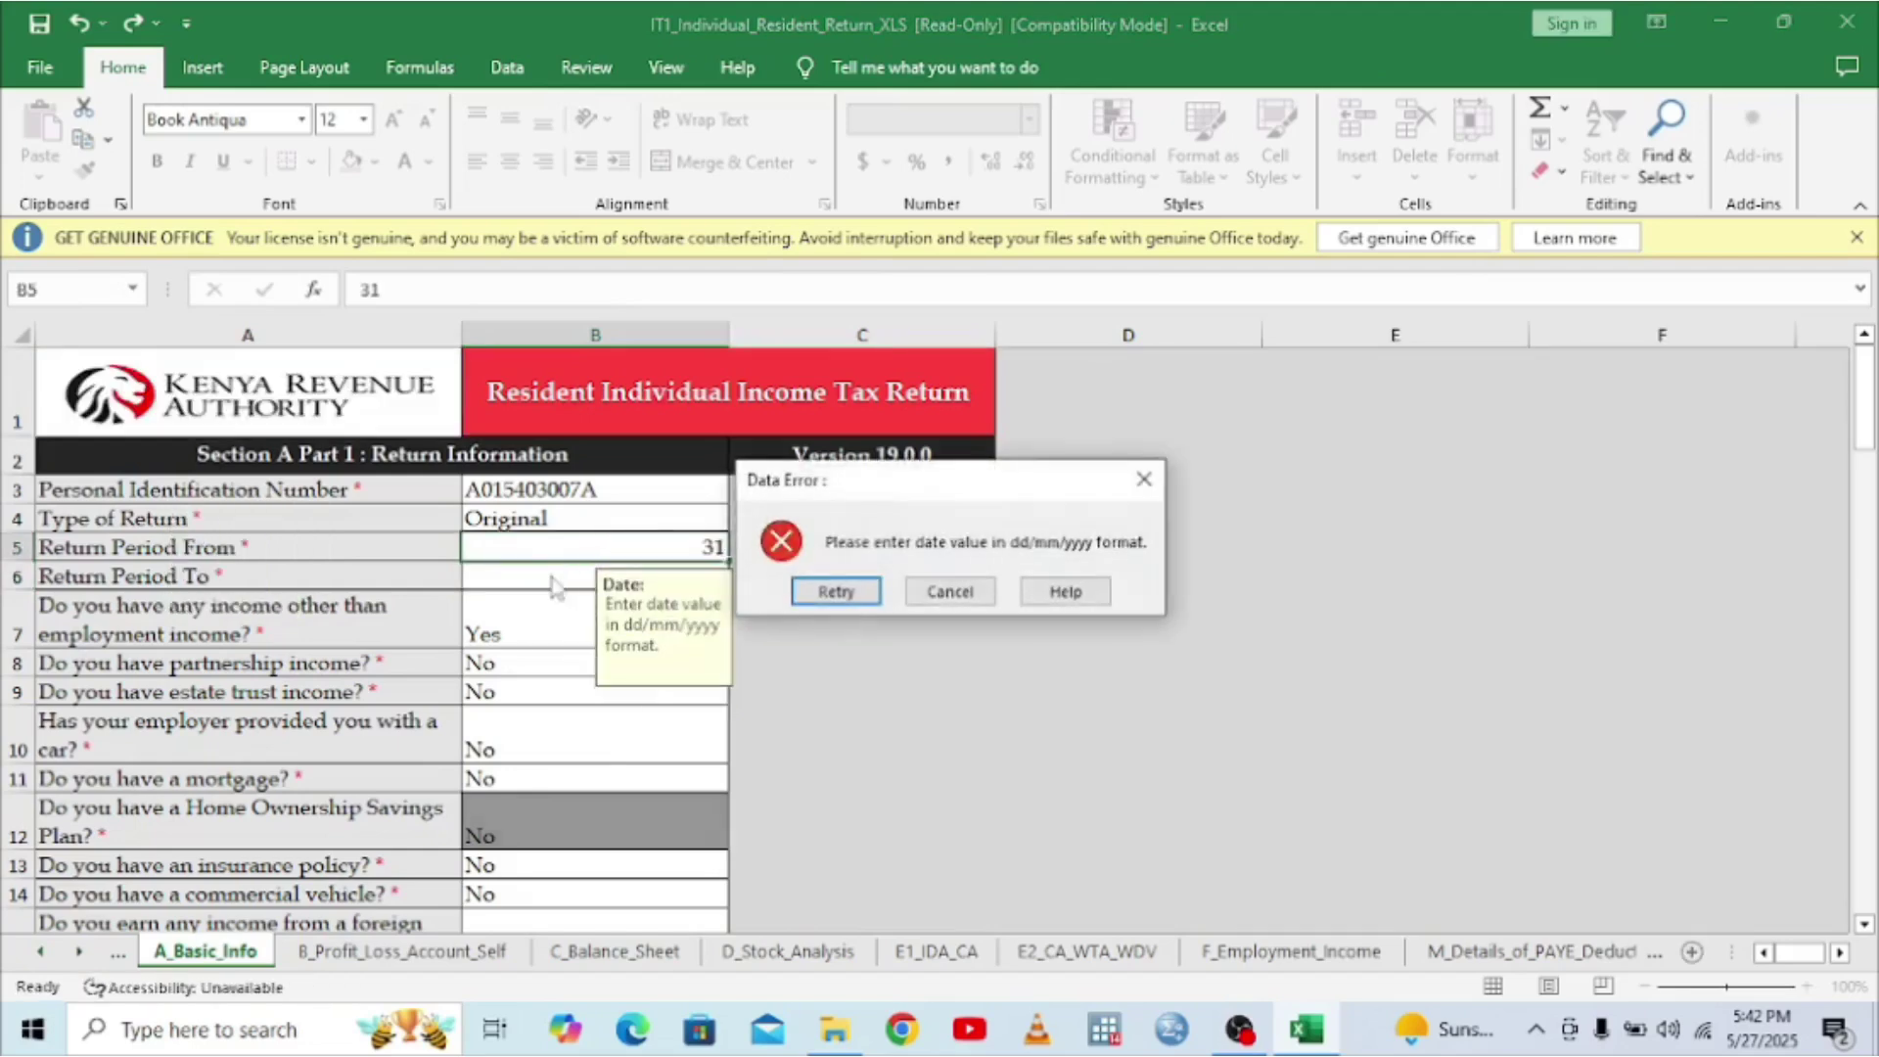
{"action": "left_click", "coordinate": [874, 591]}
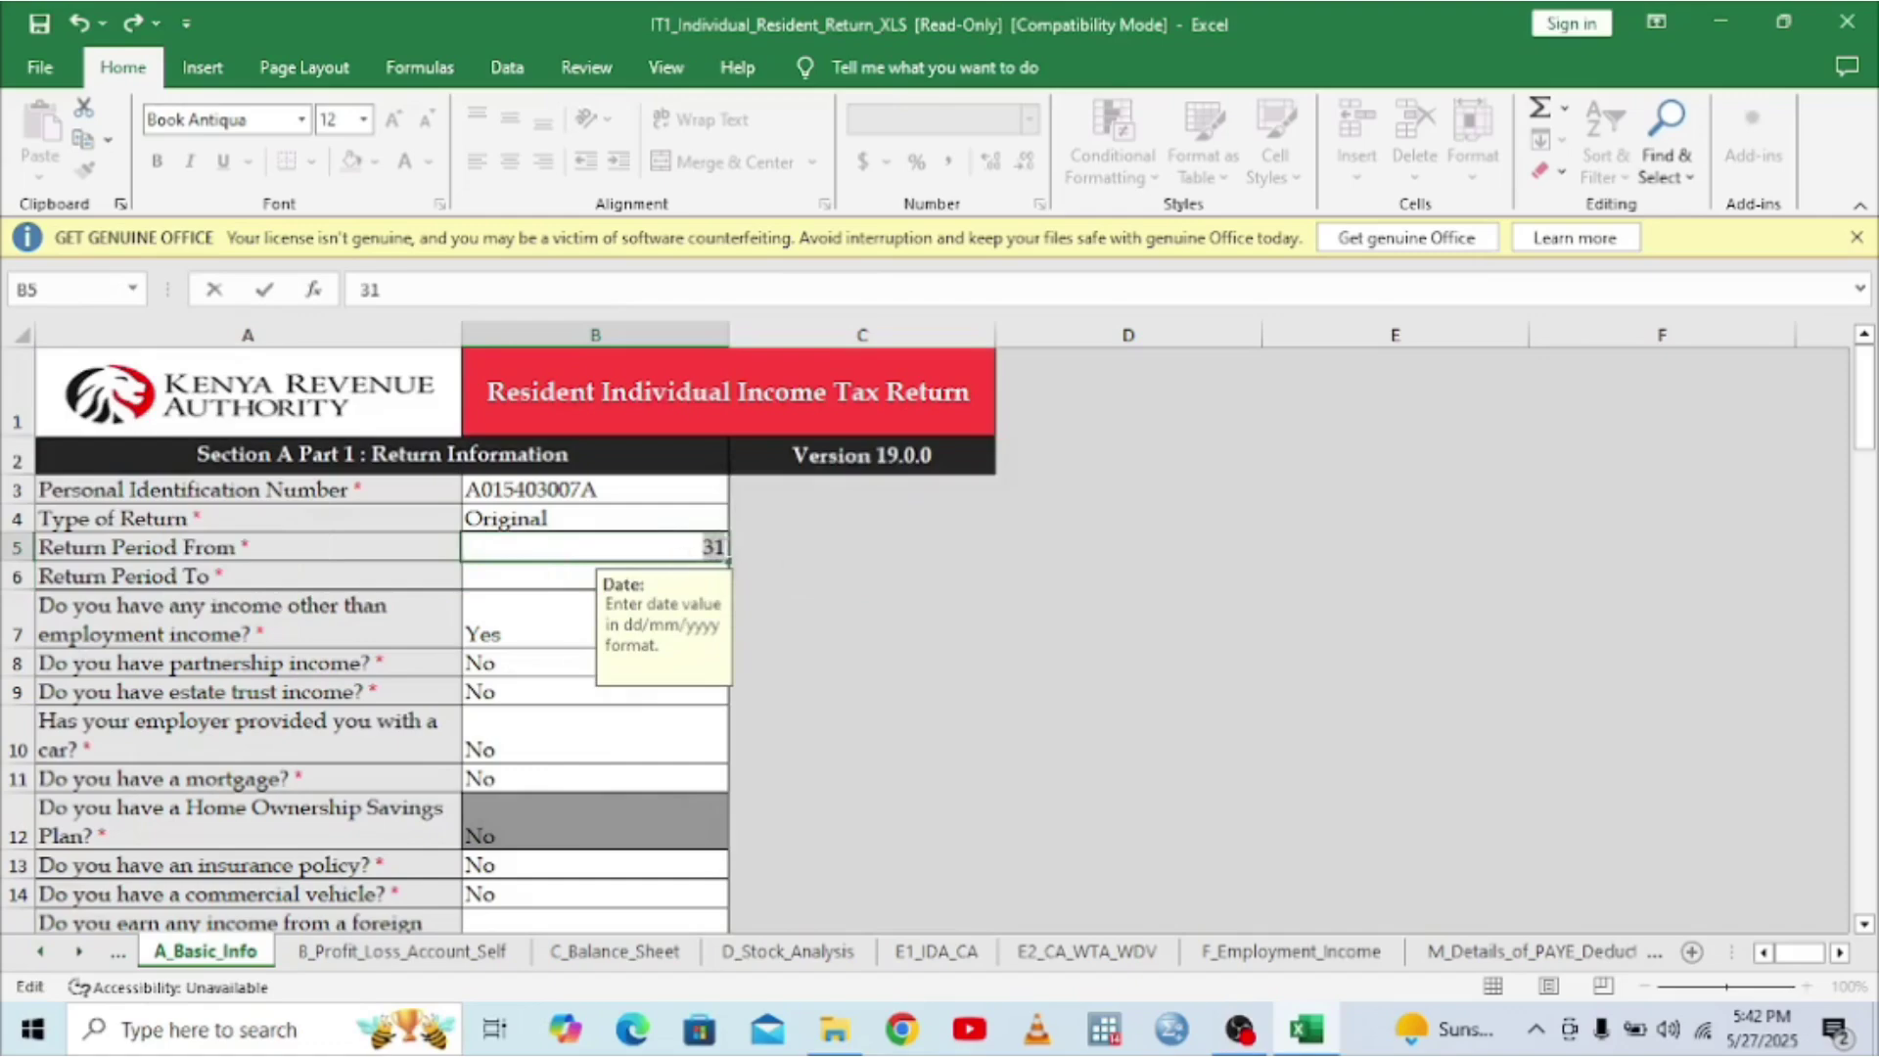
{"action": "key", "text": "Return"}
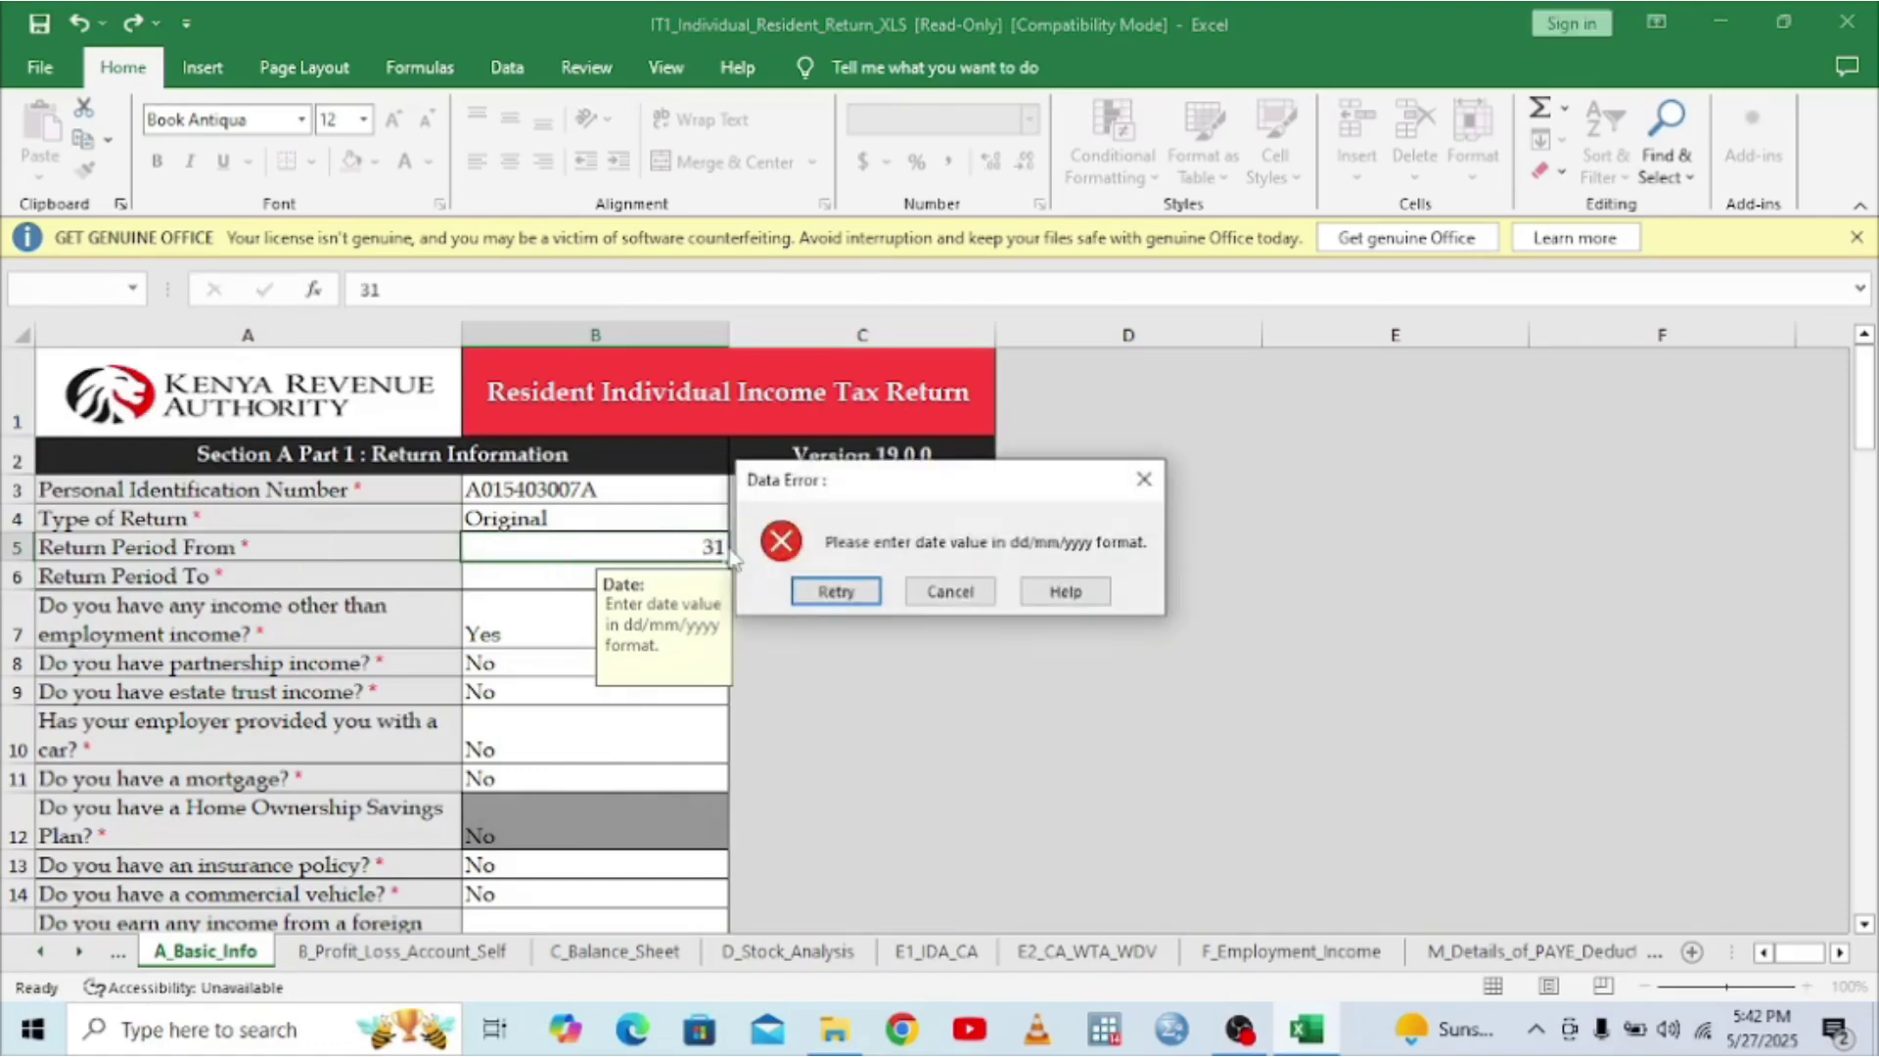
{"action": "left_click", "coordinate": [835, 591]}
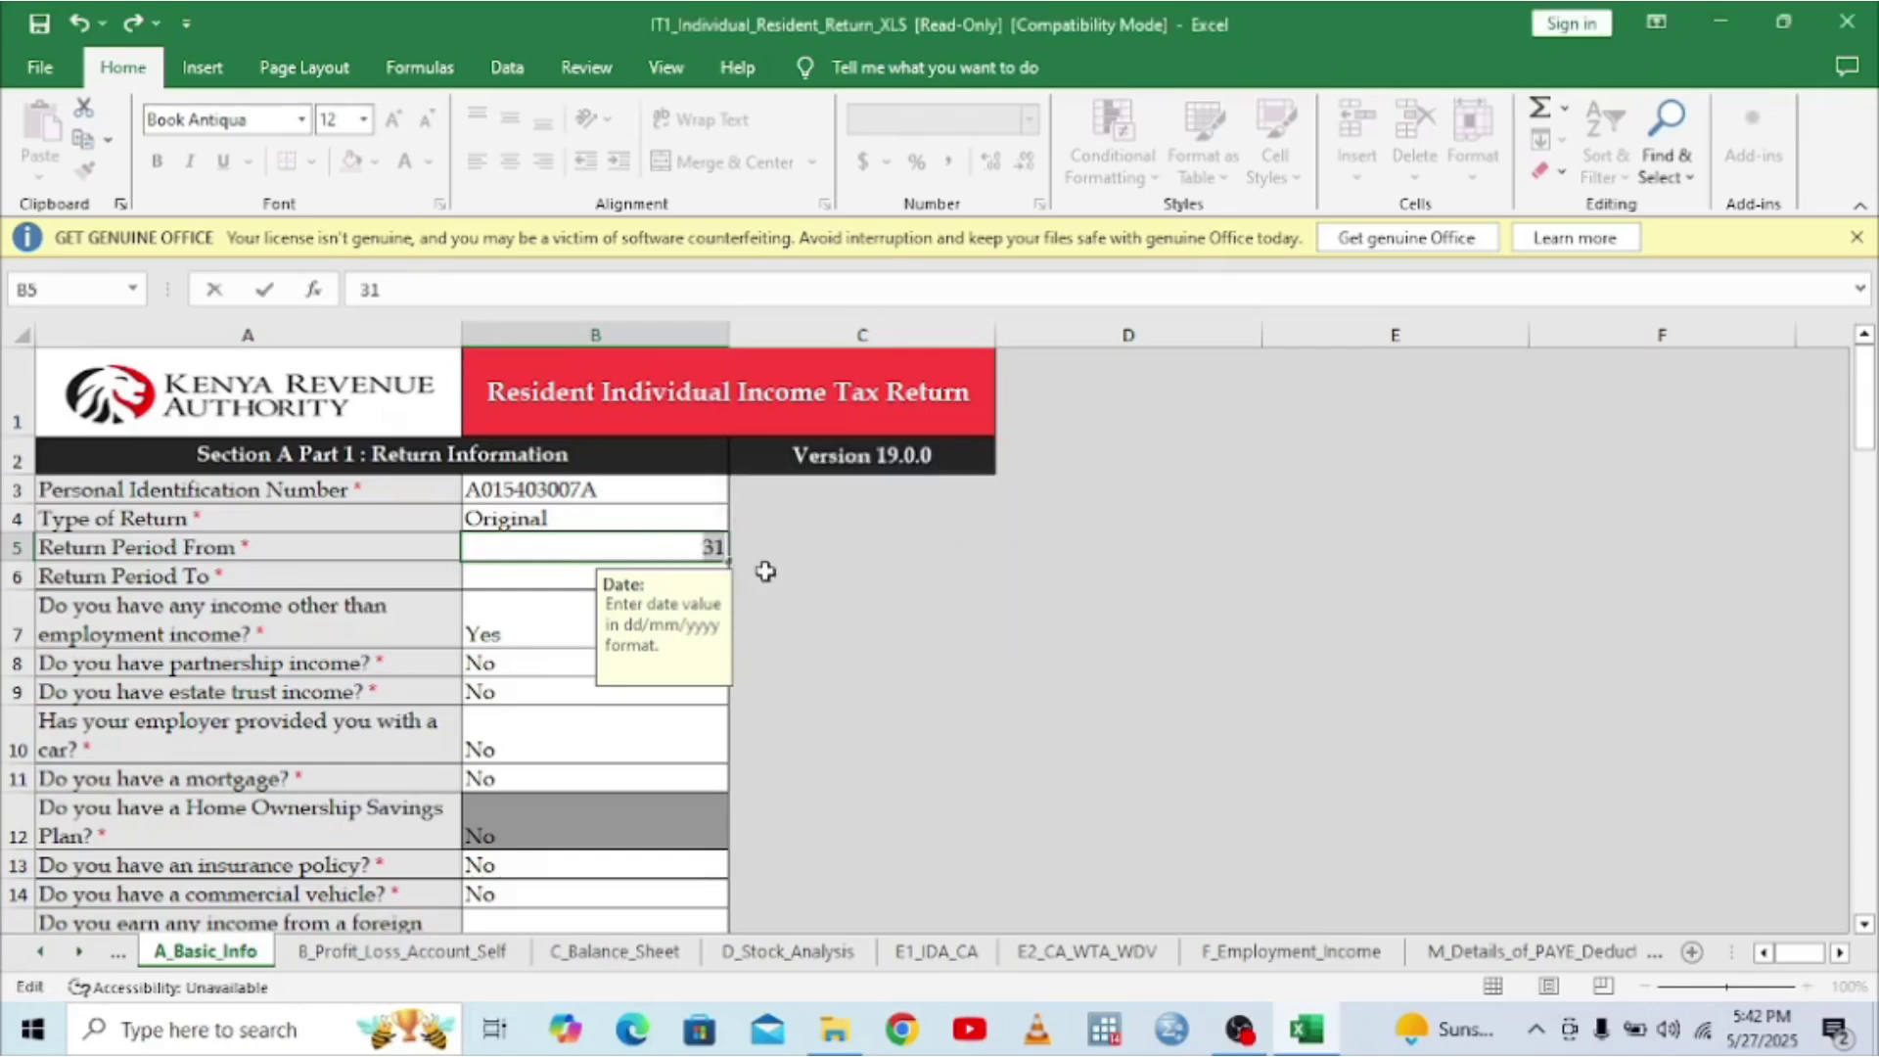
- Replace the rejected 31 in B5 with 01/01/2024 and commit it
{"action": "left_click", "coordinate": [672, 551]}
{"action": "double_click", "coordinate": [724, 547]}
{"action": "key", "text": "BackSpace"}
{"action": "type", "text": "01/01"}
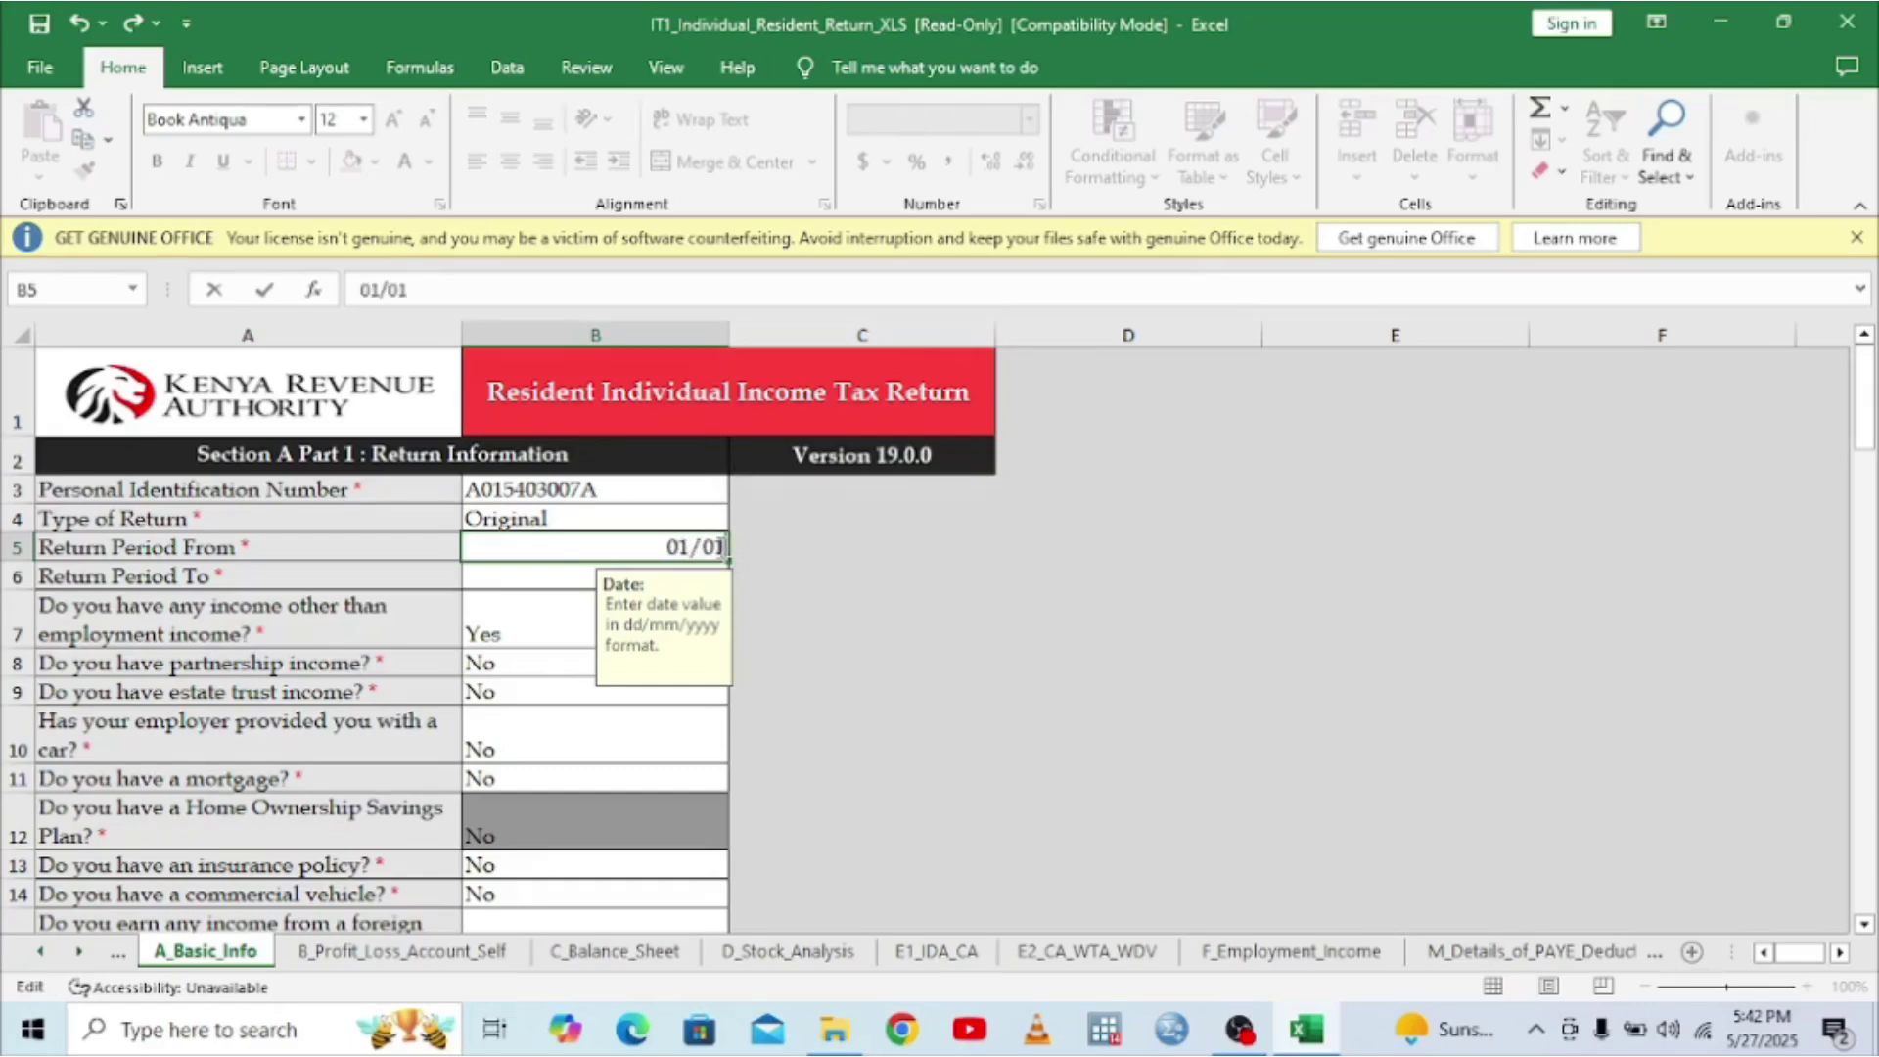
{"action": "type", "text": "/2024"}
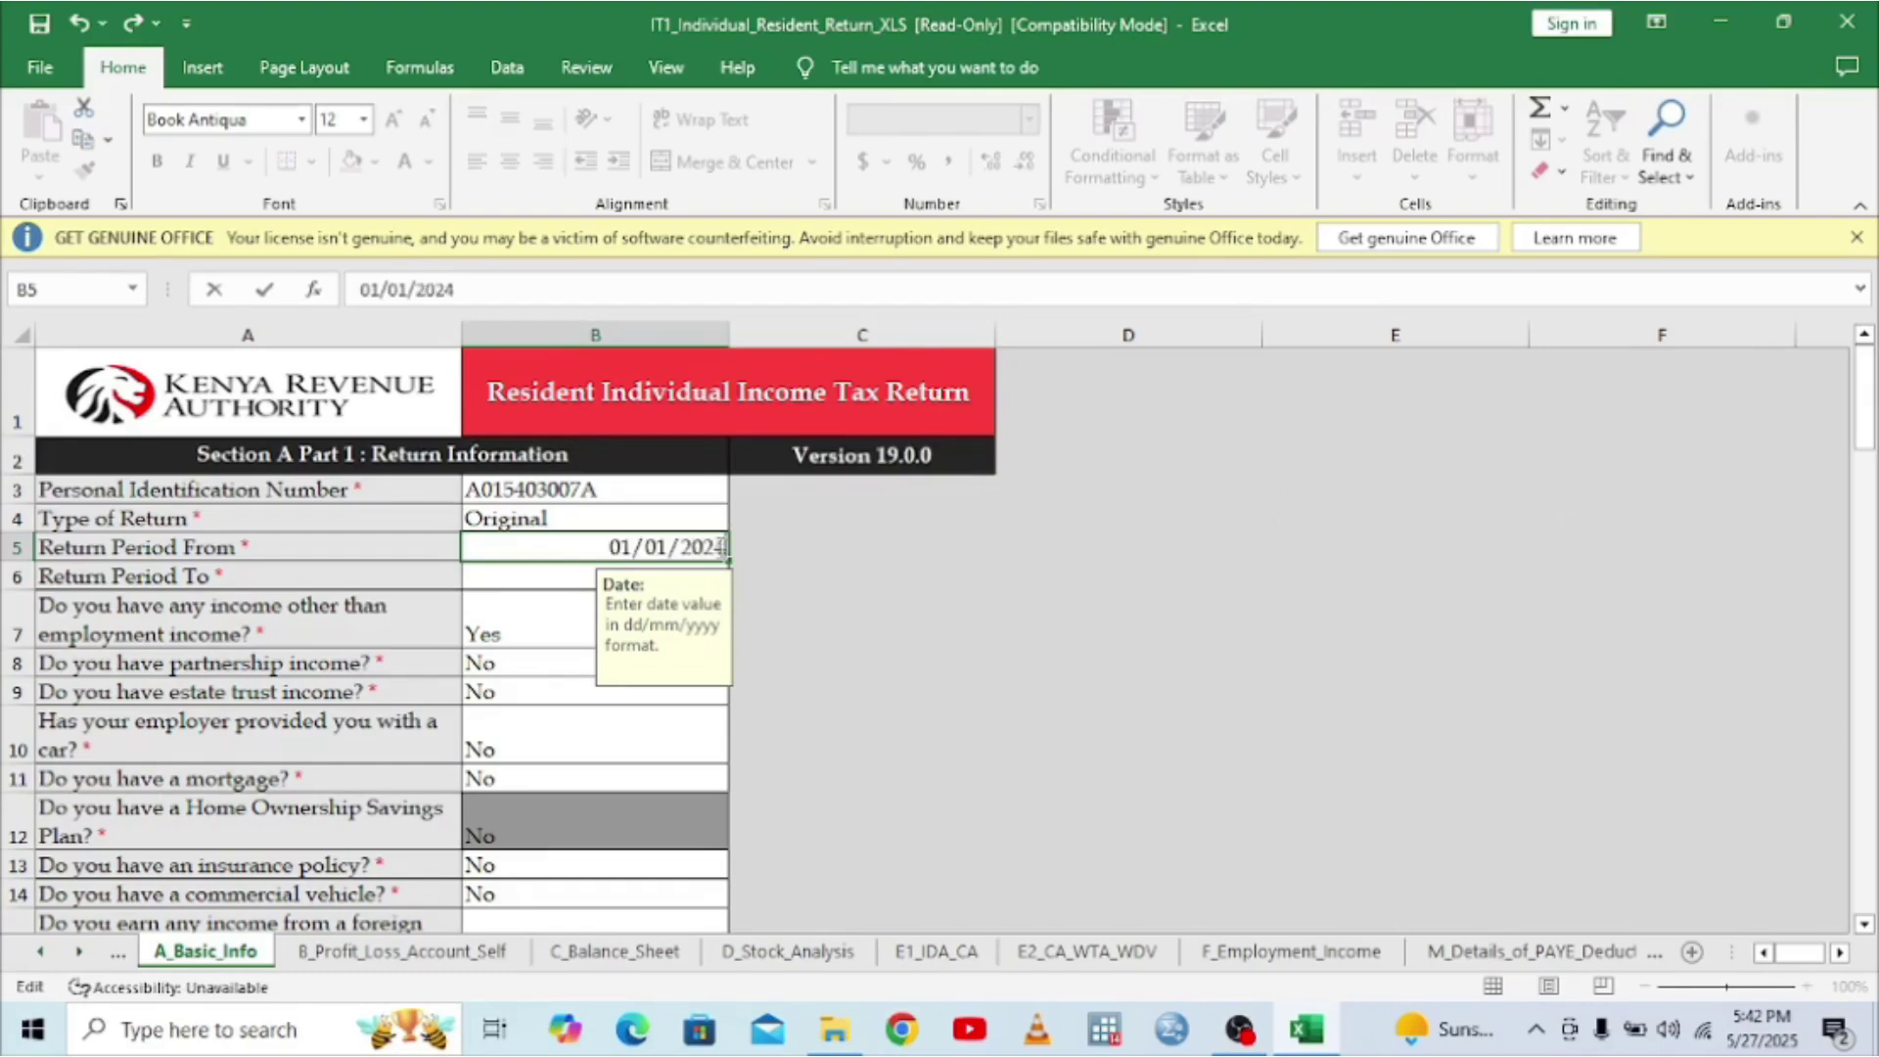
{"action": "left_click", "coordinate": [511, 582]}
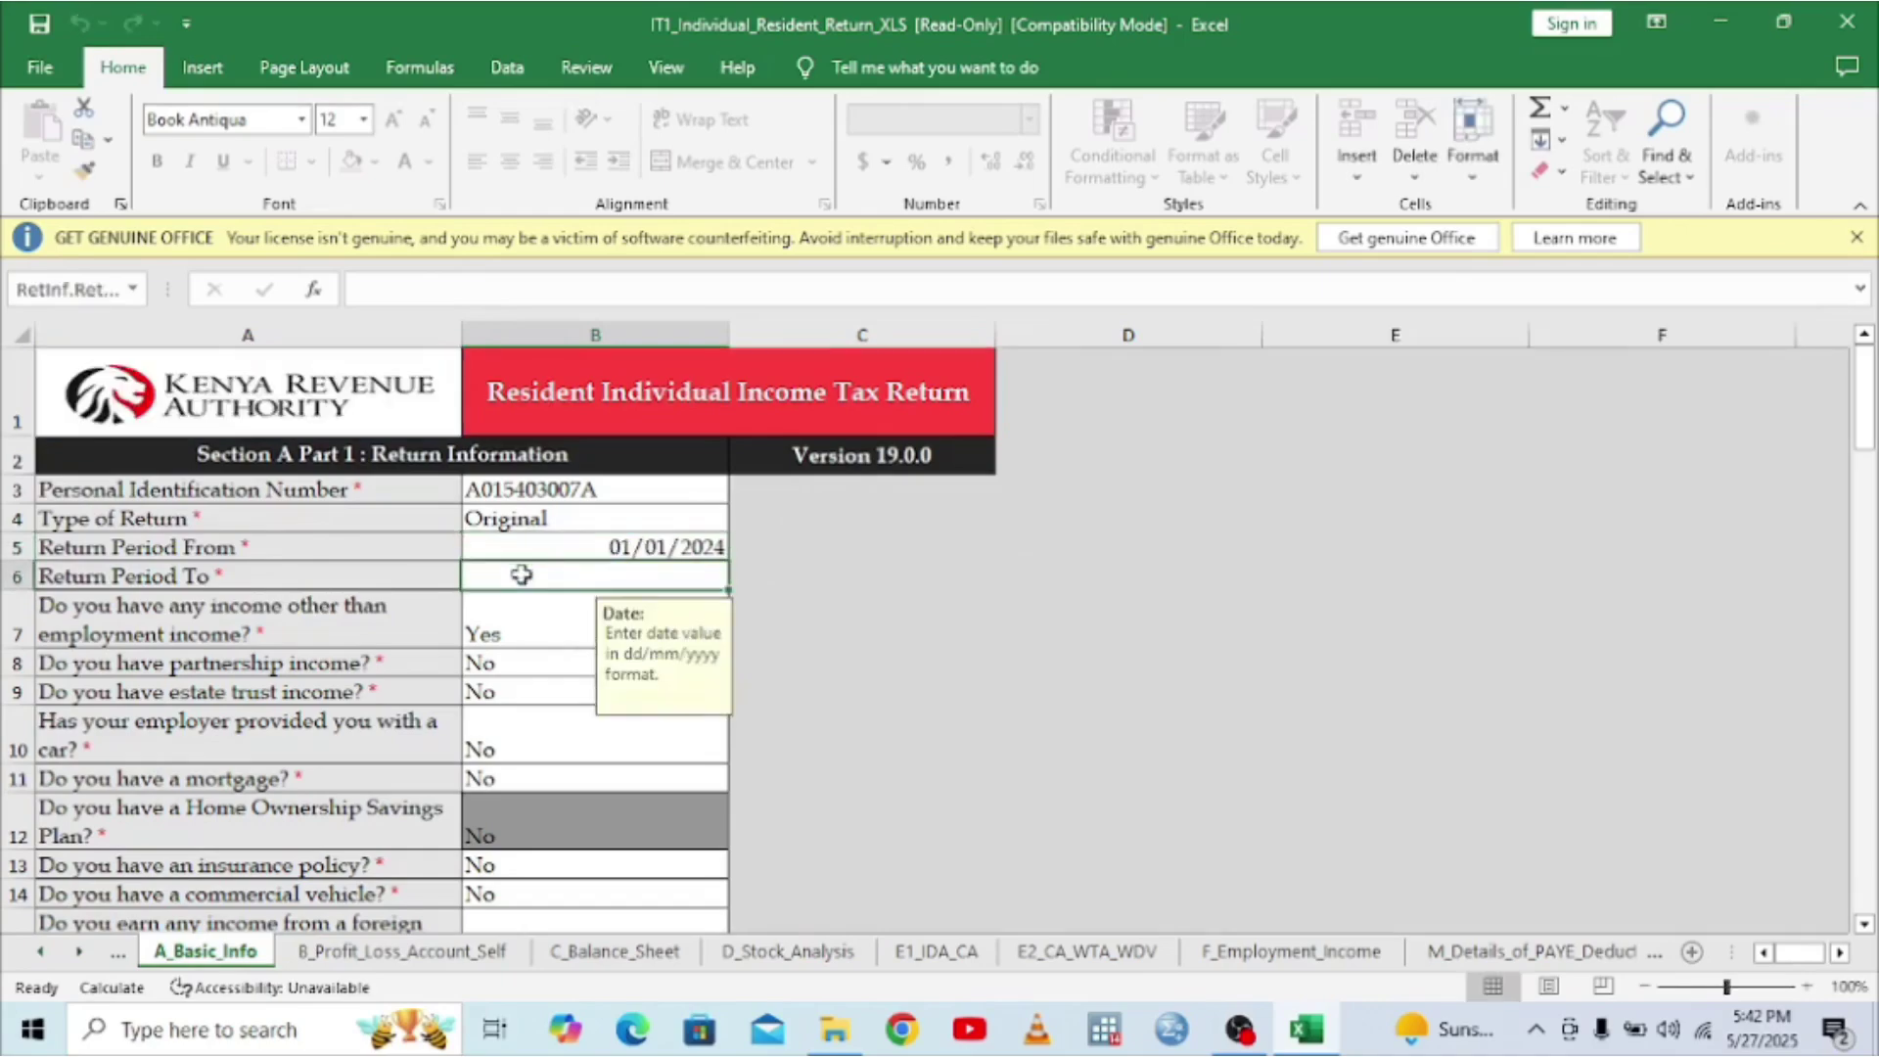
- Enter 31/12/2024 as Return Period To in B6
{"action": "type", "text": "31"}
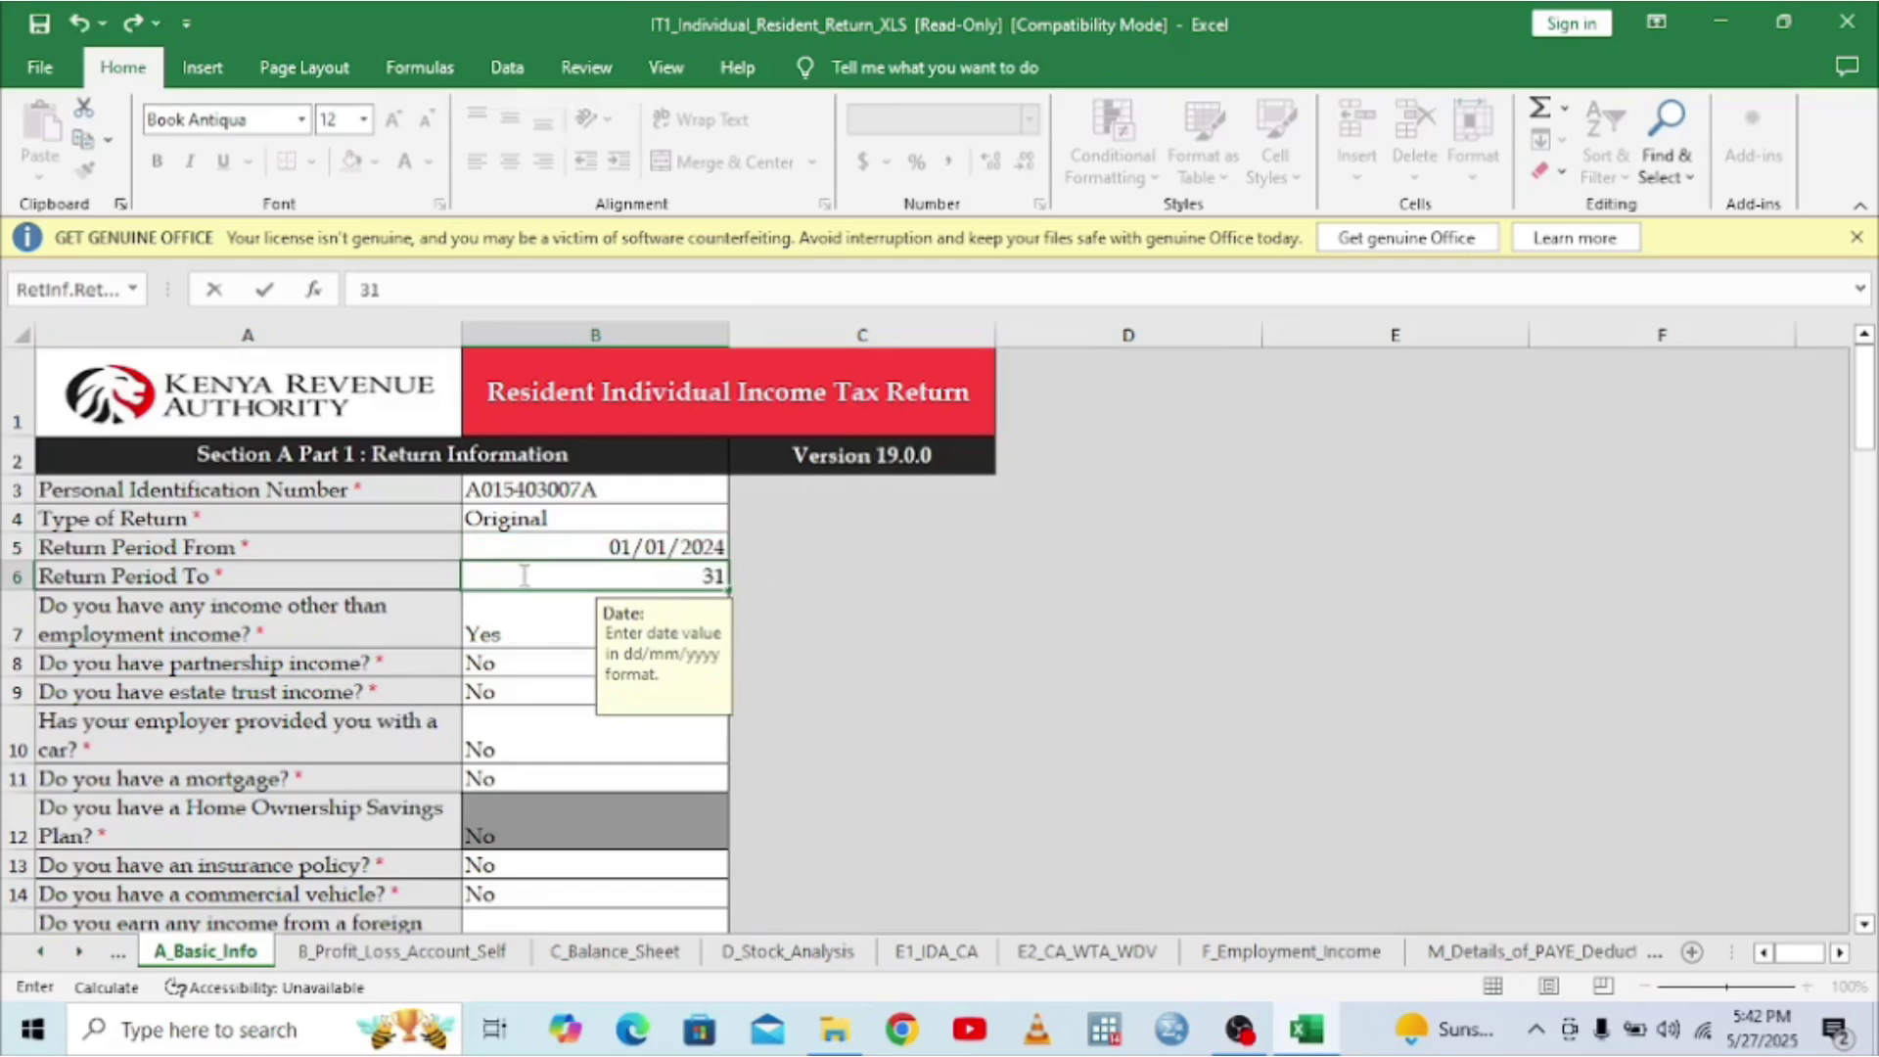
{"action": "type", "text": "/12/2024"}
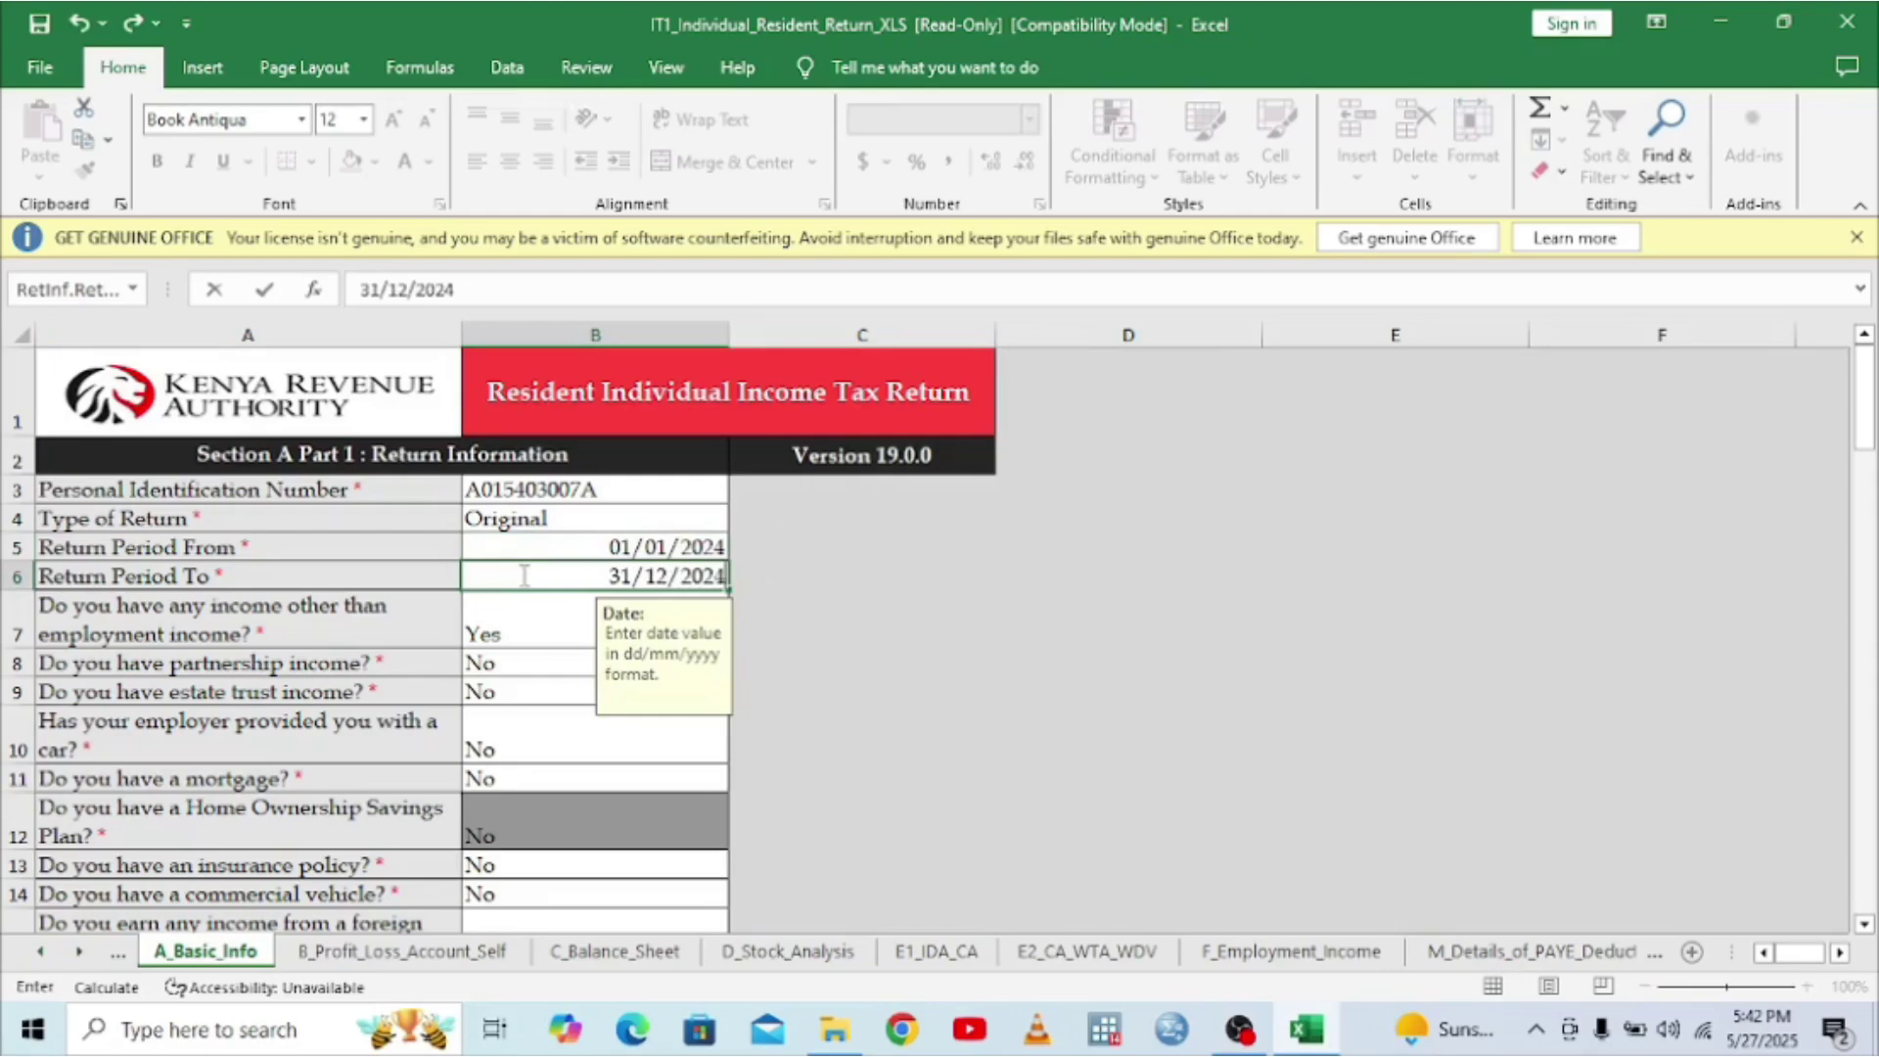
{"action": "left_click", "coordinate": [496, 632]}
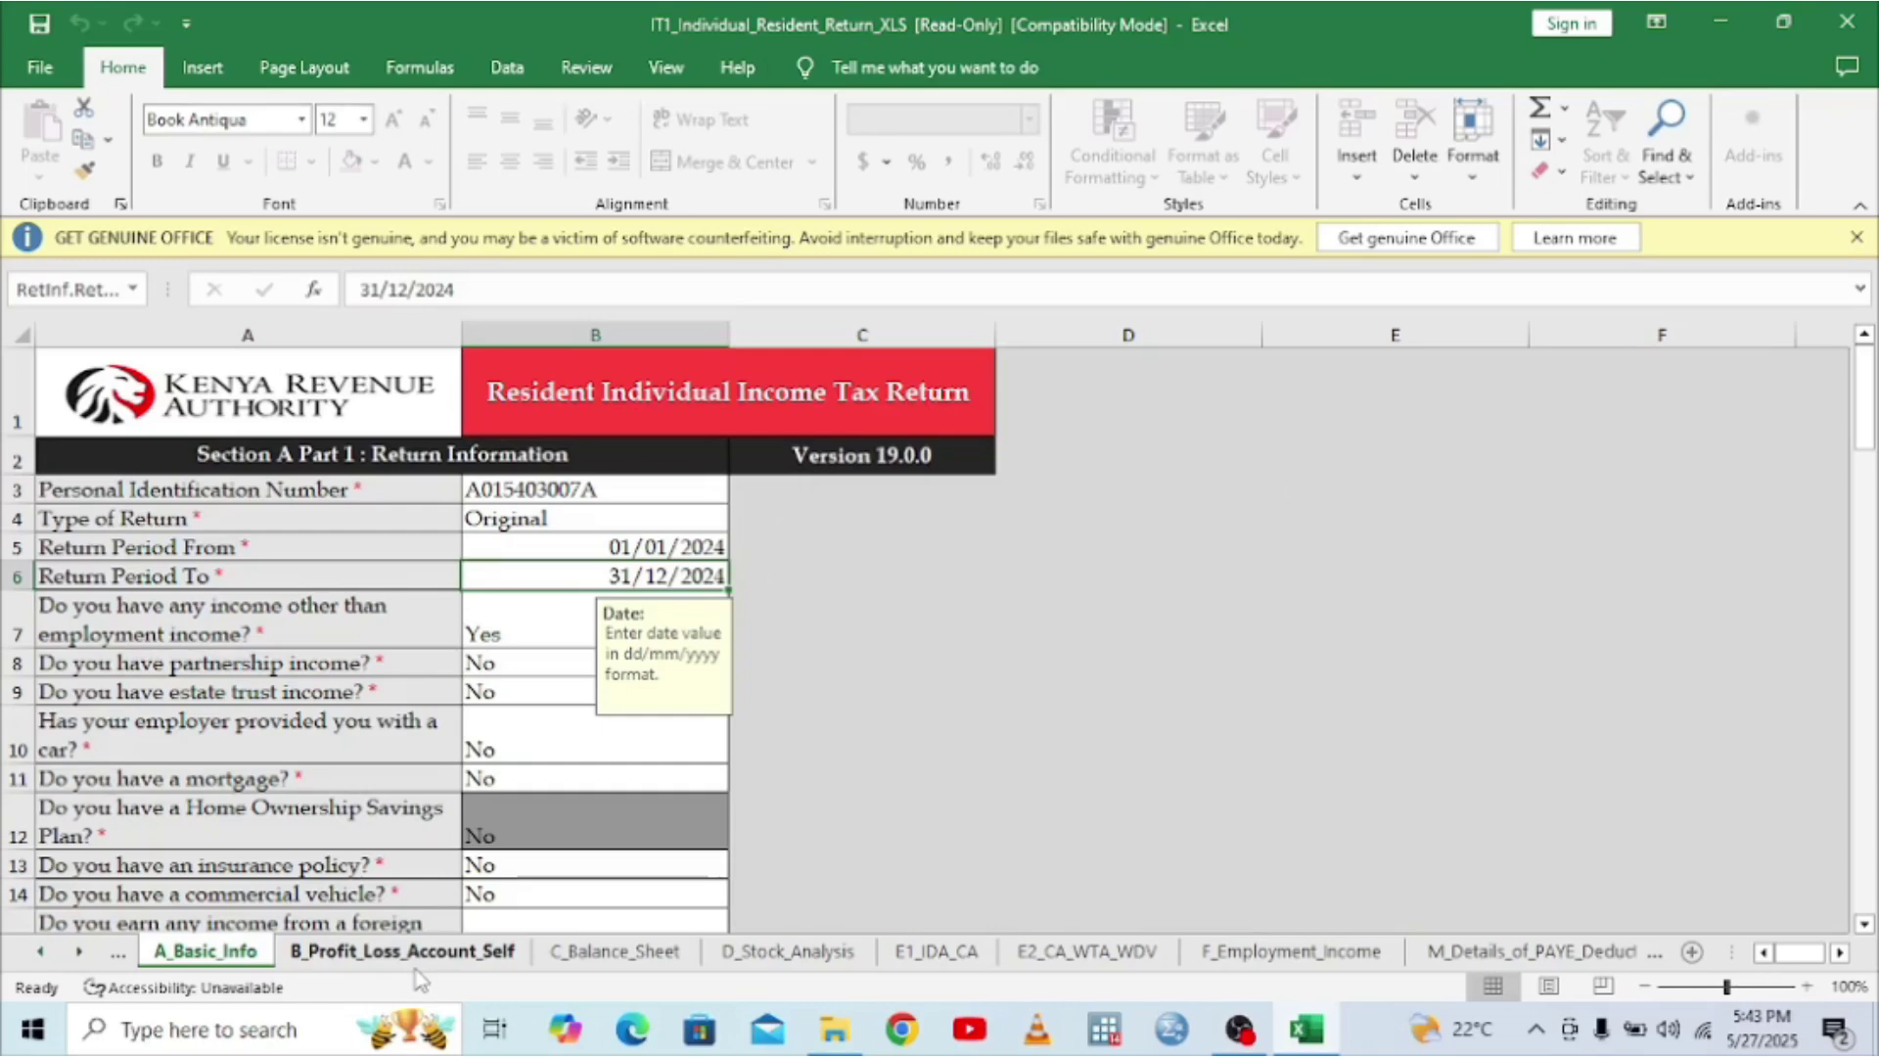
- Set the Trust Center macro setting to Enable all macros and close Excel Options
{"action": "left_click", "coordinate": [31, 70]}
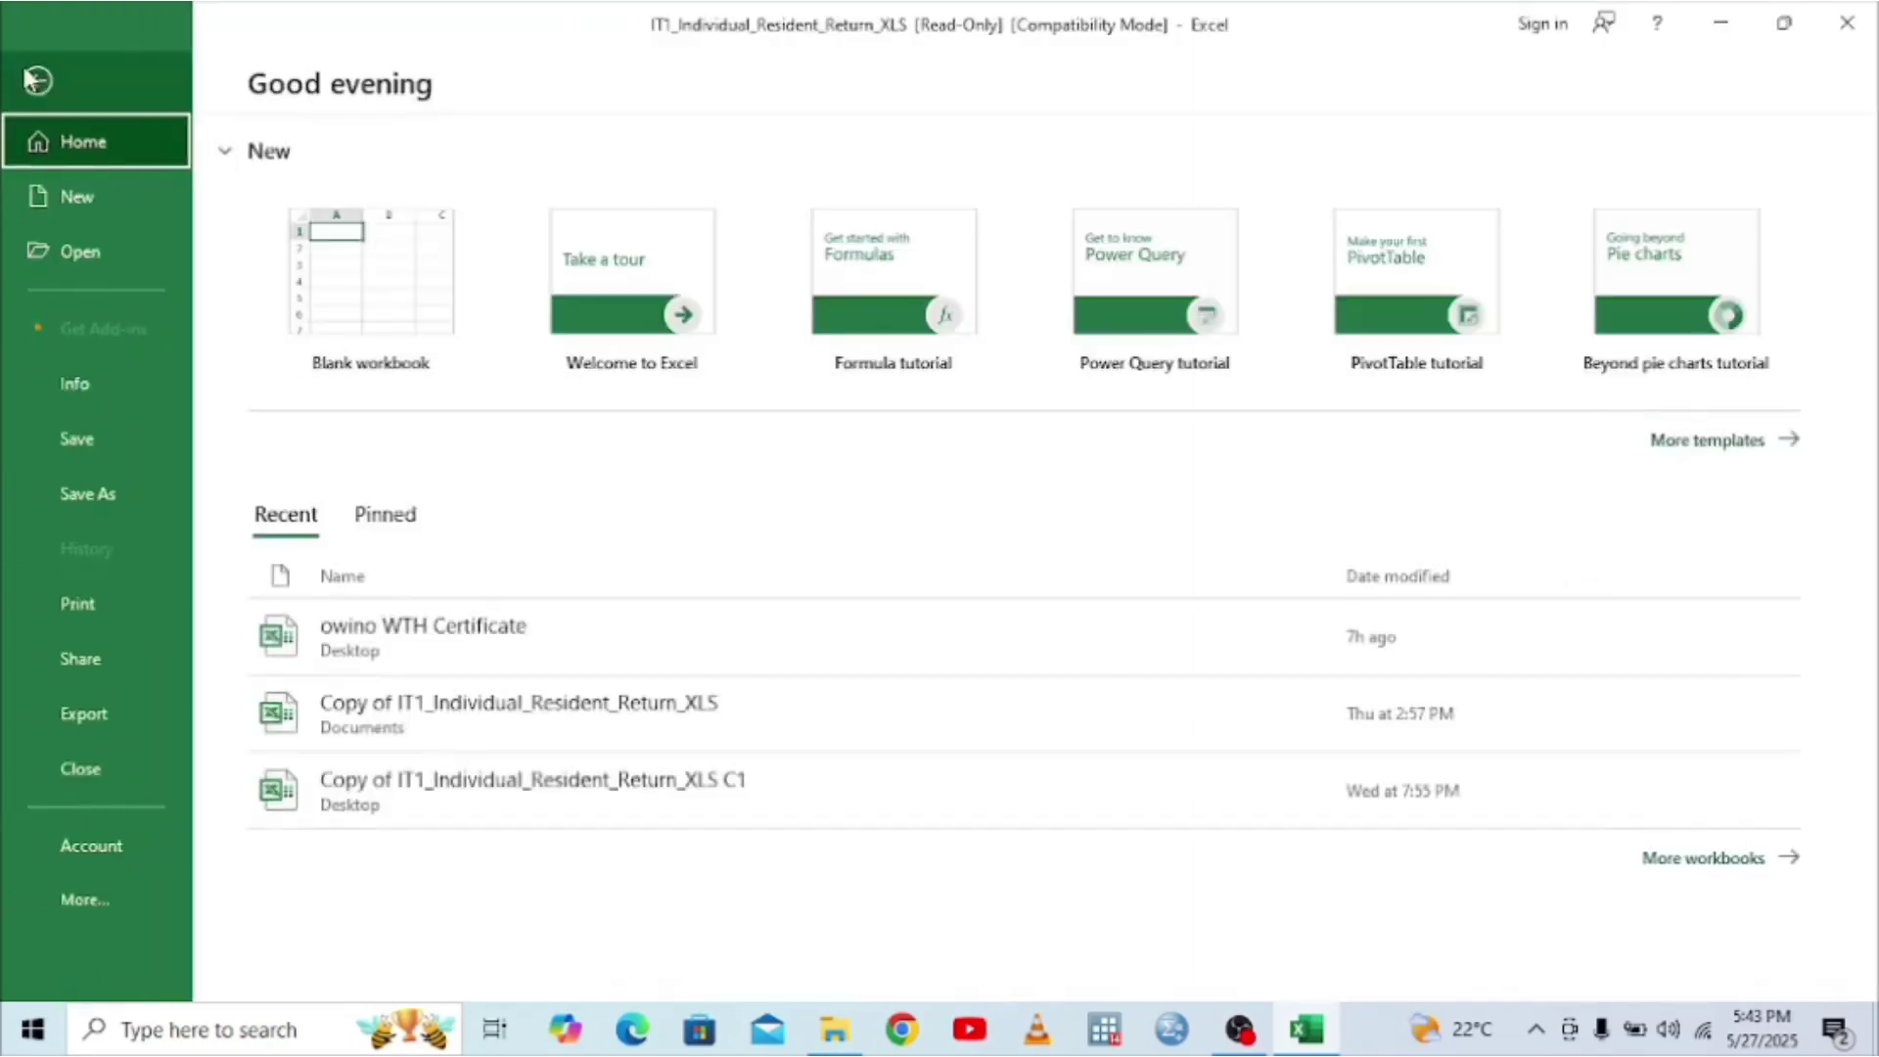
{"action": "left_click", "coordinate": [131, 920]}
{"action": "left_click", "coordinate": [289, 957]}
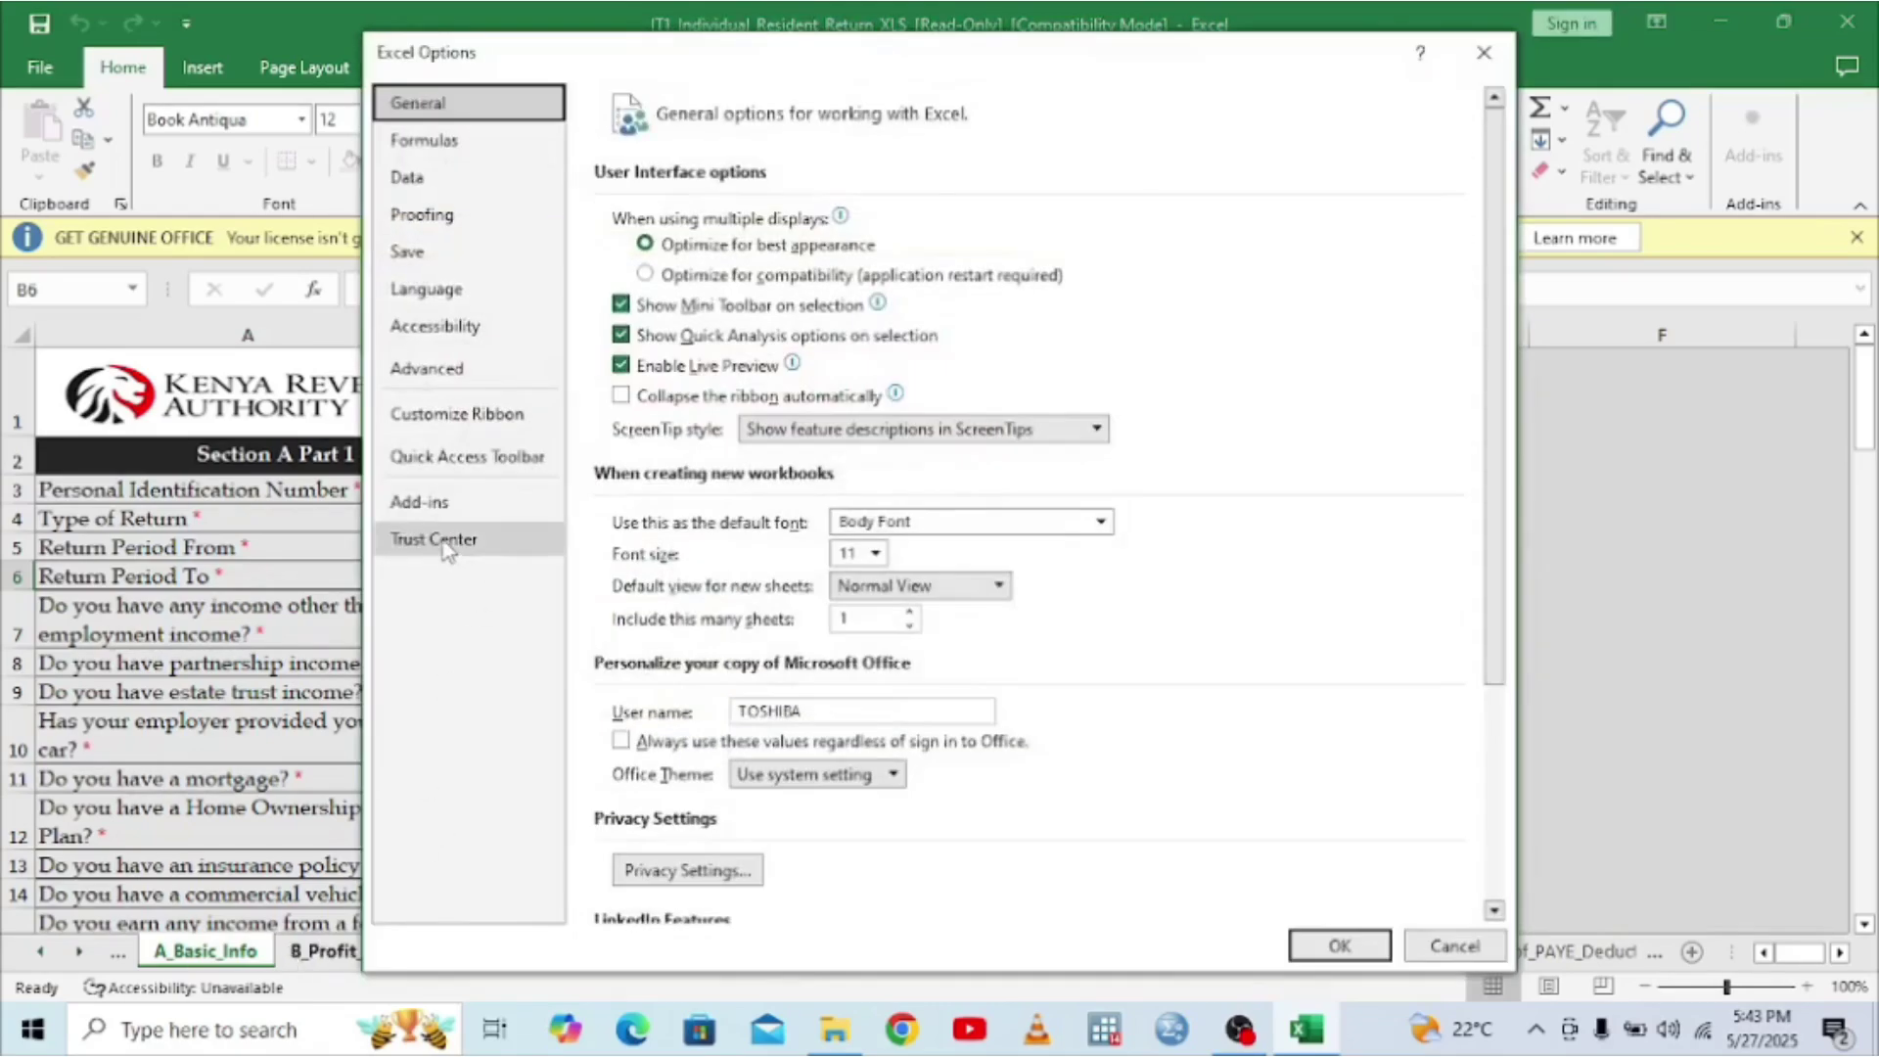
{"action": "left_click", "coordinate": [445, 548]}
{"action": "left_click", "coordinate": [1424, 377]}
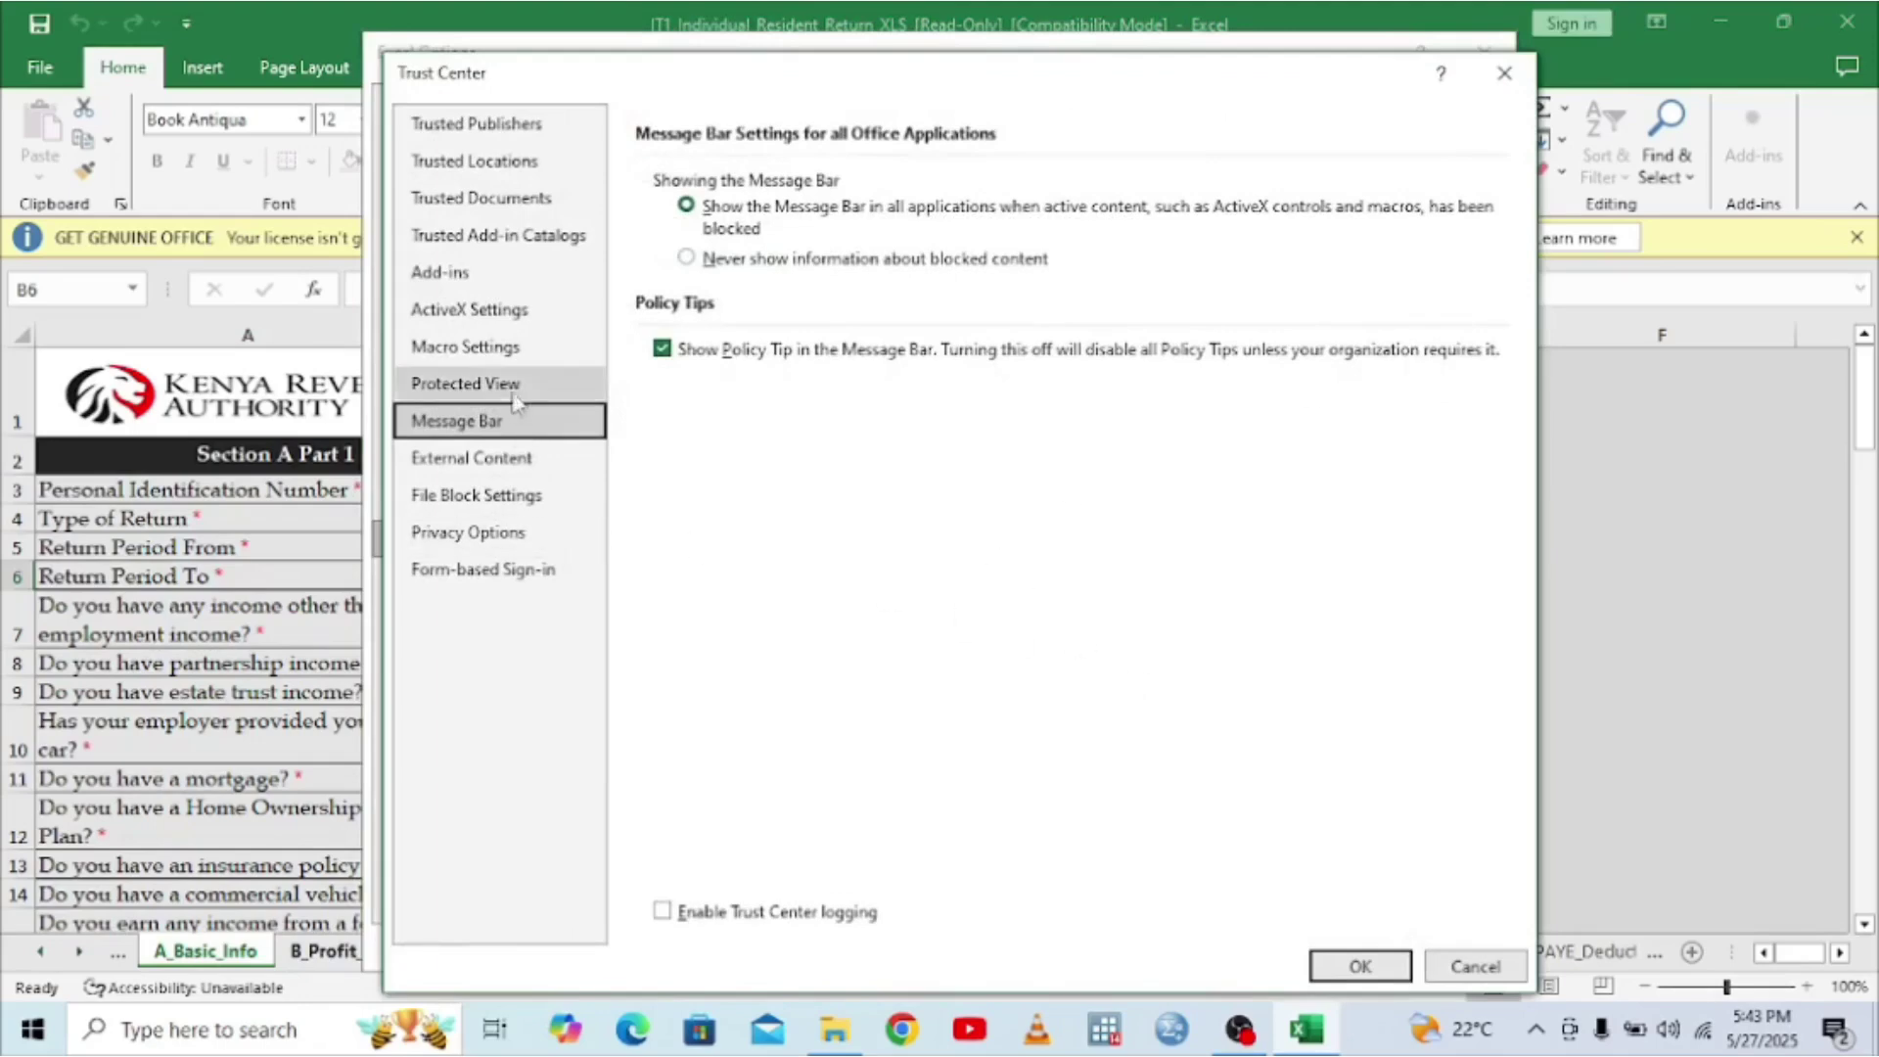
{"action": "left_click", "coordinate": [480, 352]}
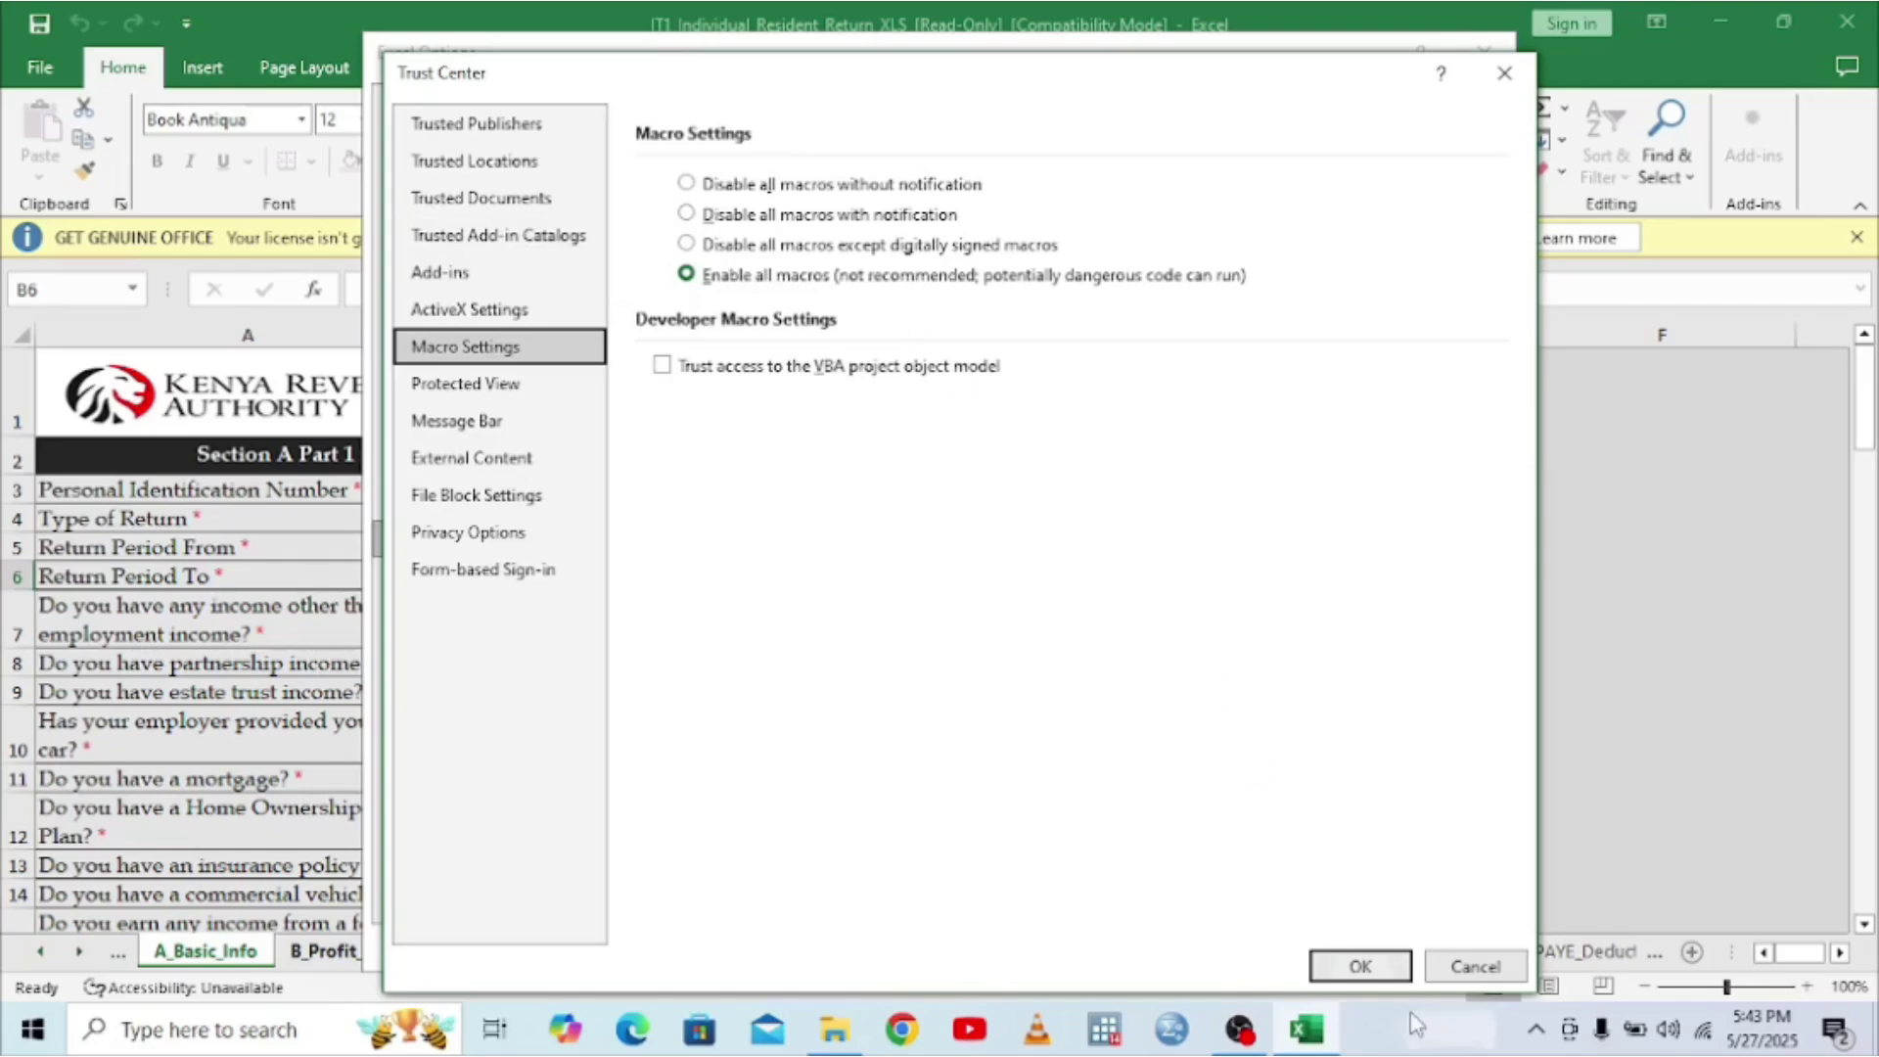
{"action": "left_click", "coordinate": [1363, 967]}
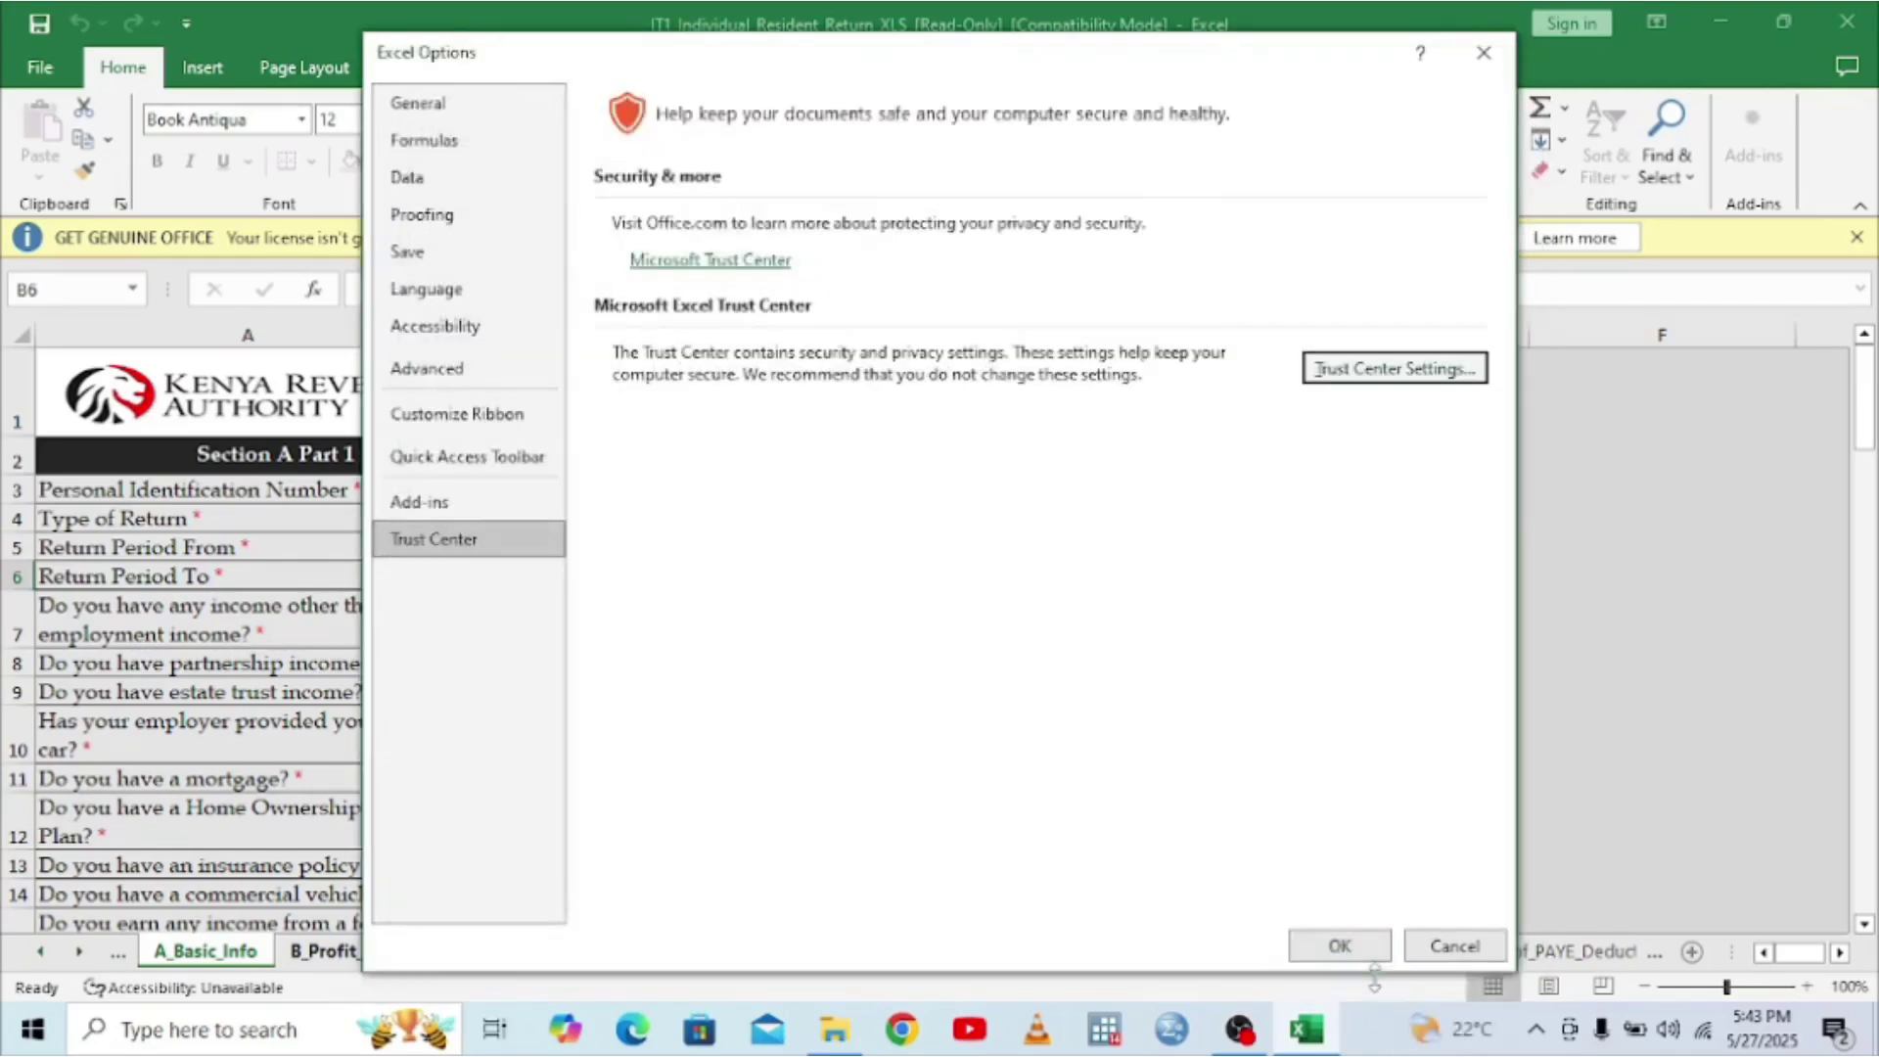
{"action": "left_click", "coordinate": [1354, 955]}
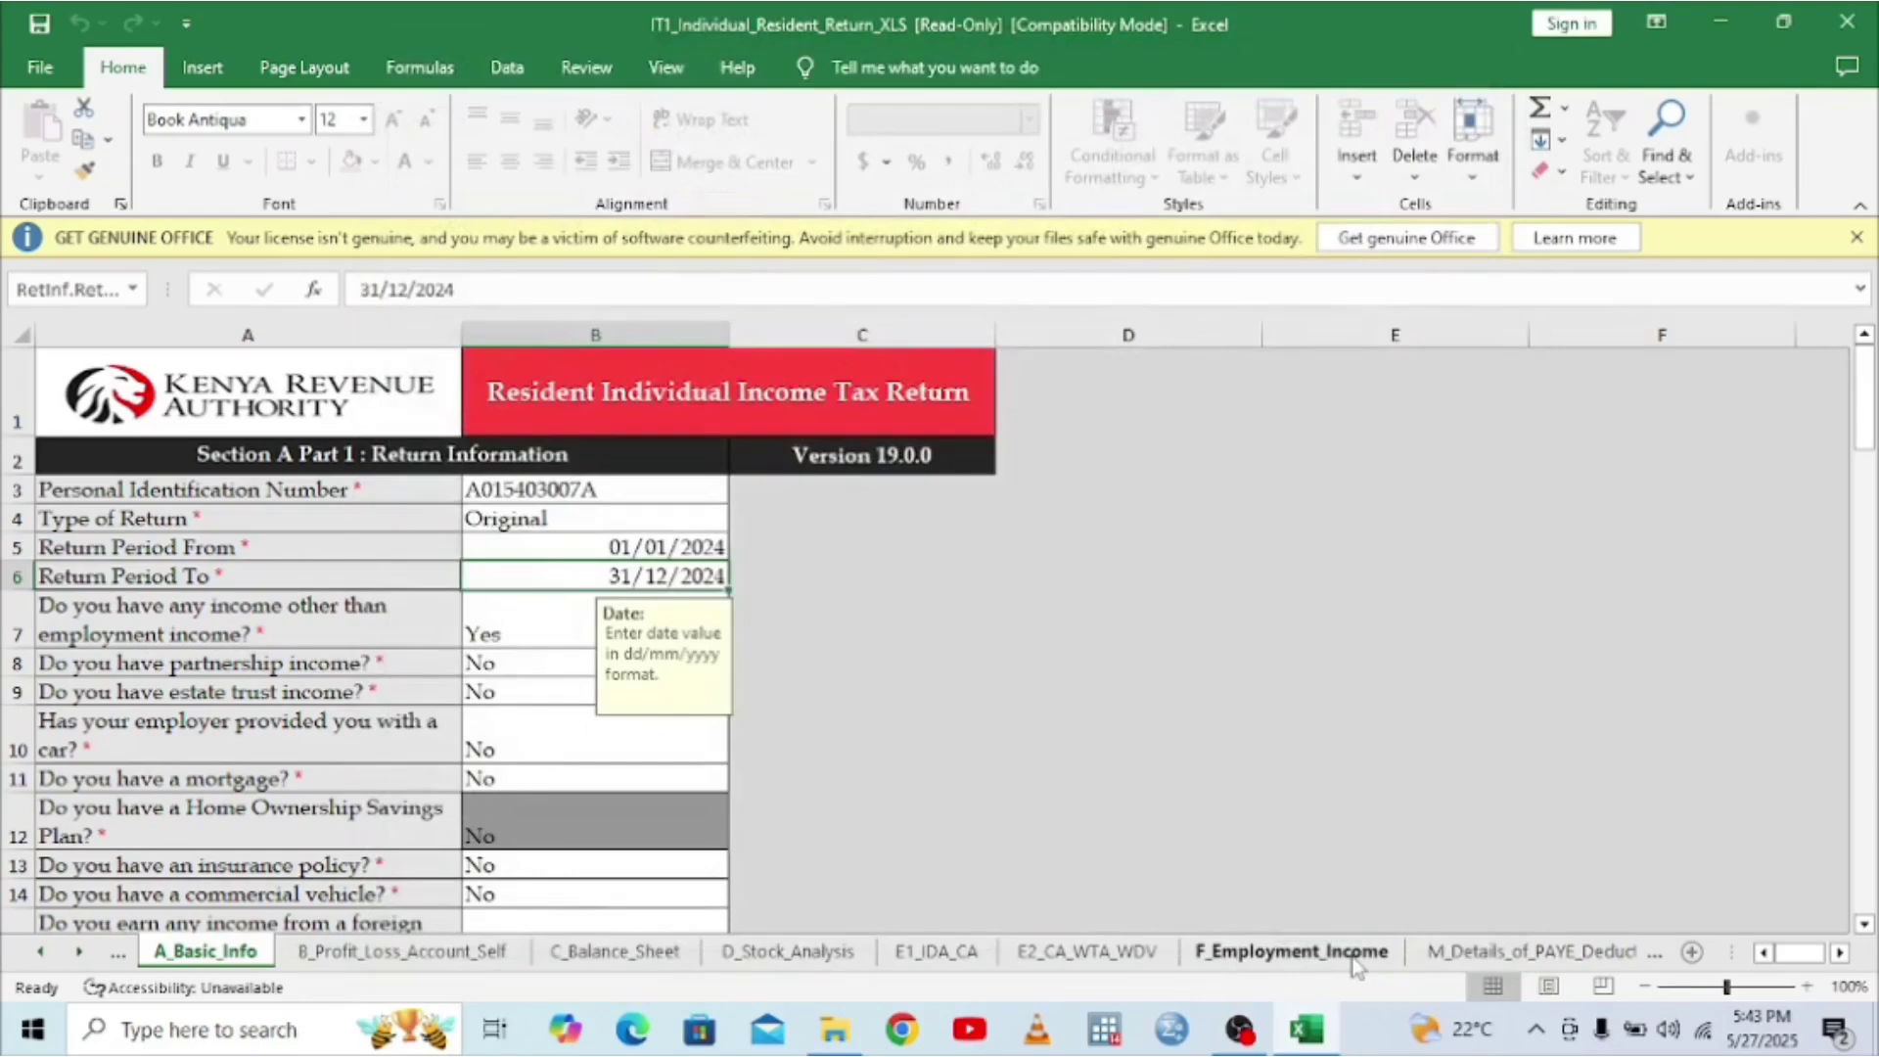
- Step through the sheets from B_Profit_Loss_Account_Self to Q_IT_Payment_Credits
{"action": "left_click", "coordinate": [401, 951]}
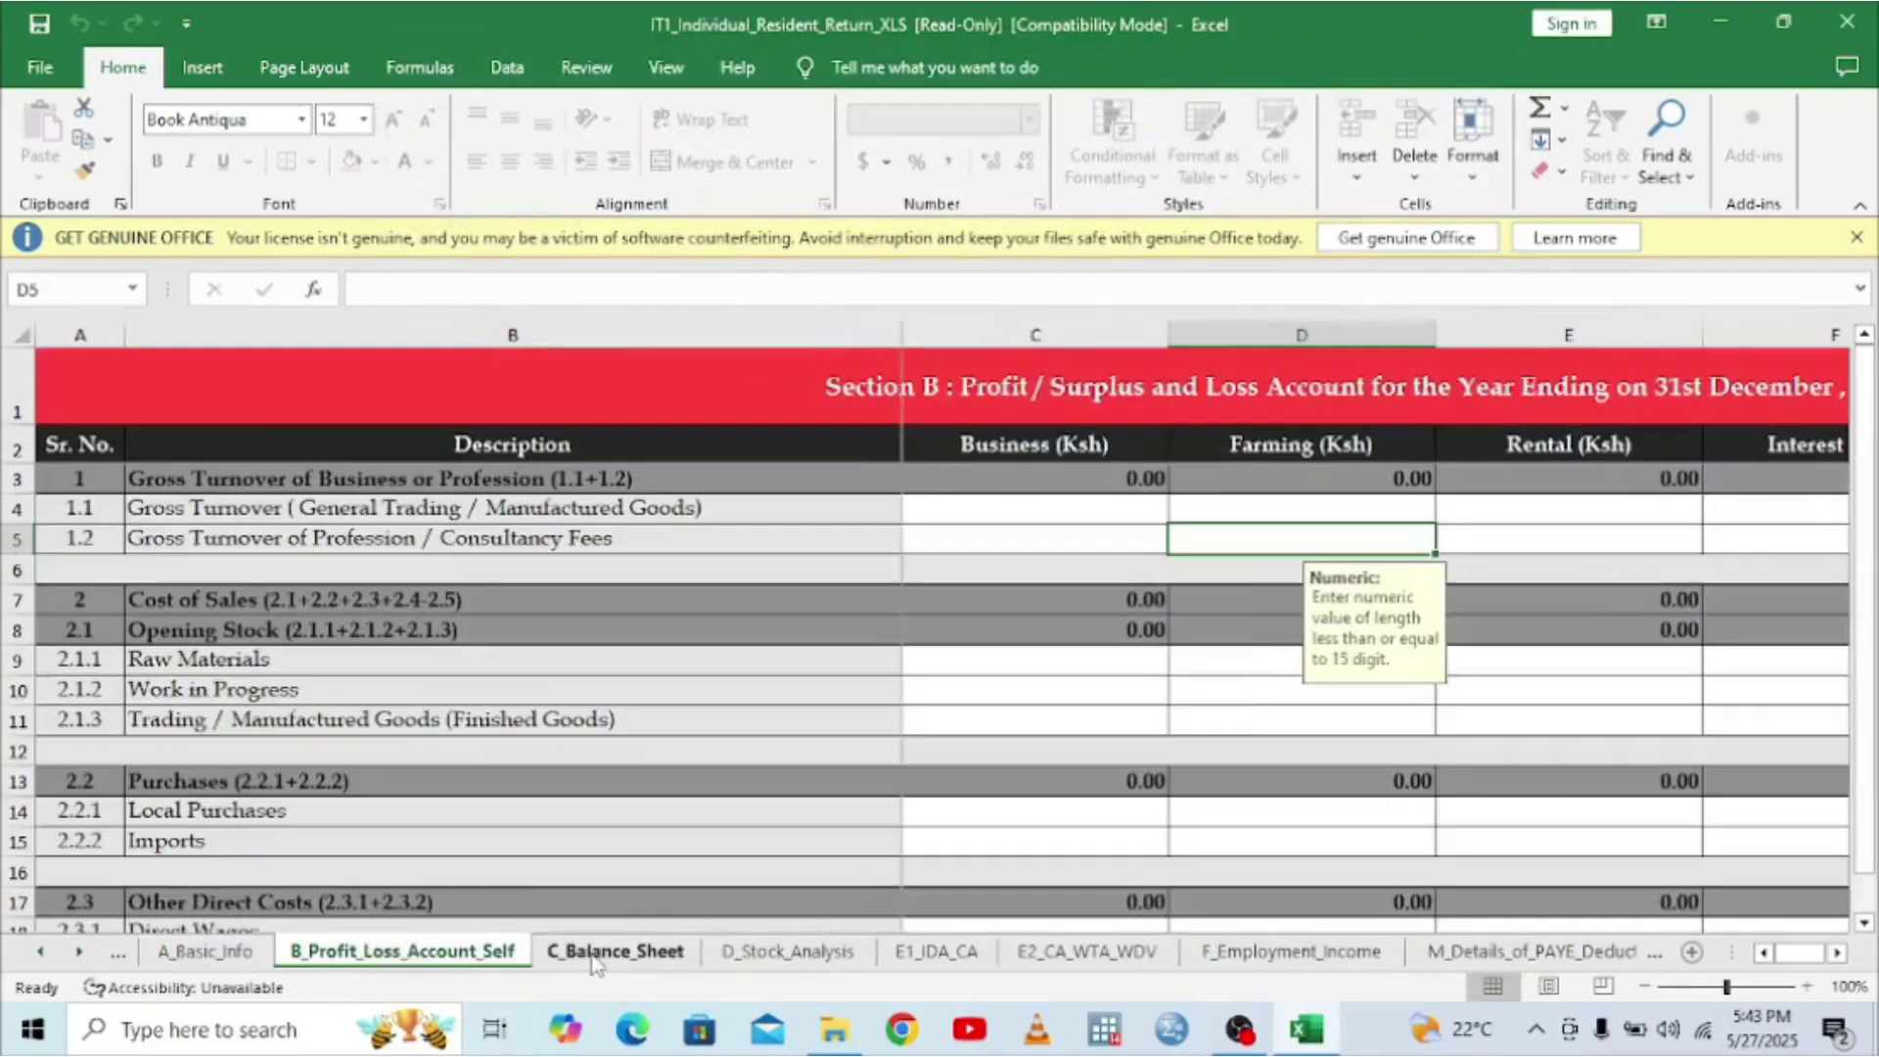
{"action": "left_click", "coordinate": [593, 955]}
{"action": "left_click", "coordinate": [788, 952]}
{"action": "left_click", "coordinate": [935, 951]}
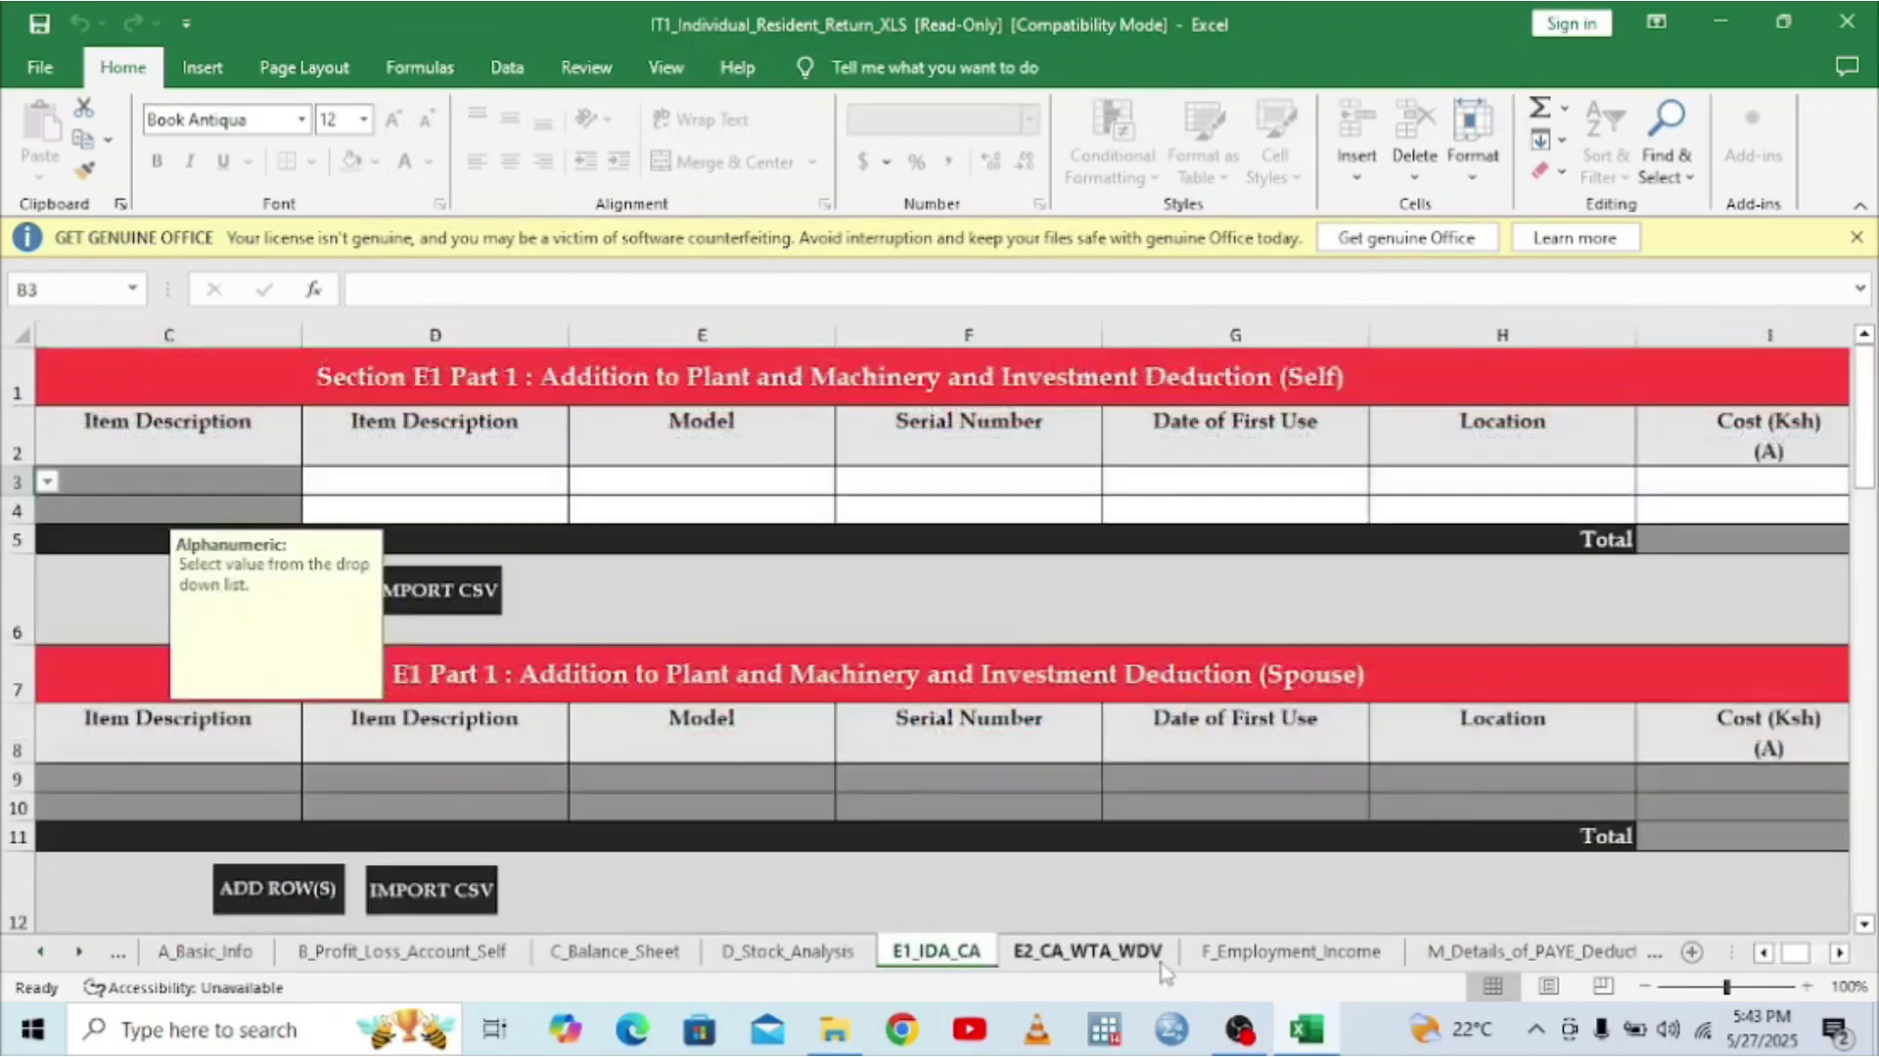
{"action": "left_click", "coordinate": [1162, 955]}
{"action": "left_click", "coordinate": [1292, 954]}
{"action": "left_click", "coordinate": [1502, 955]}
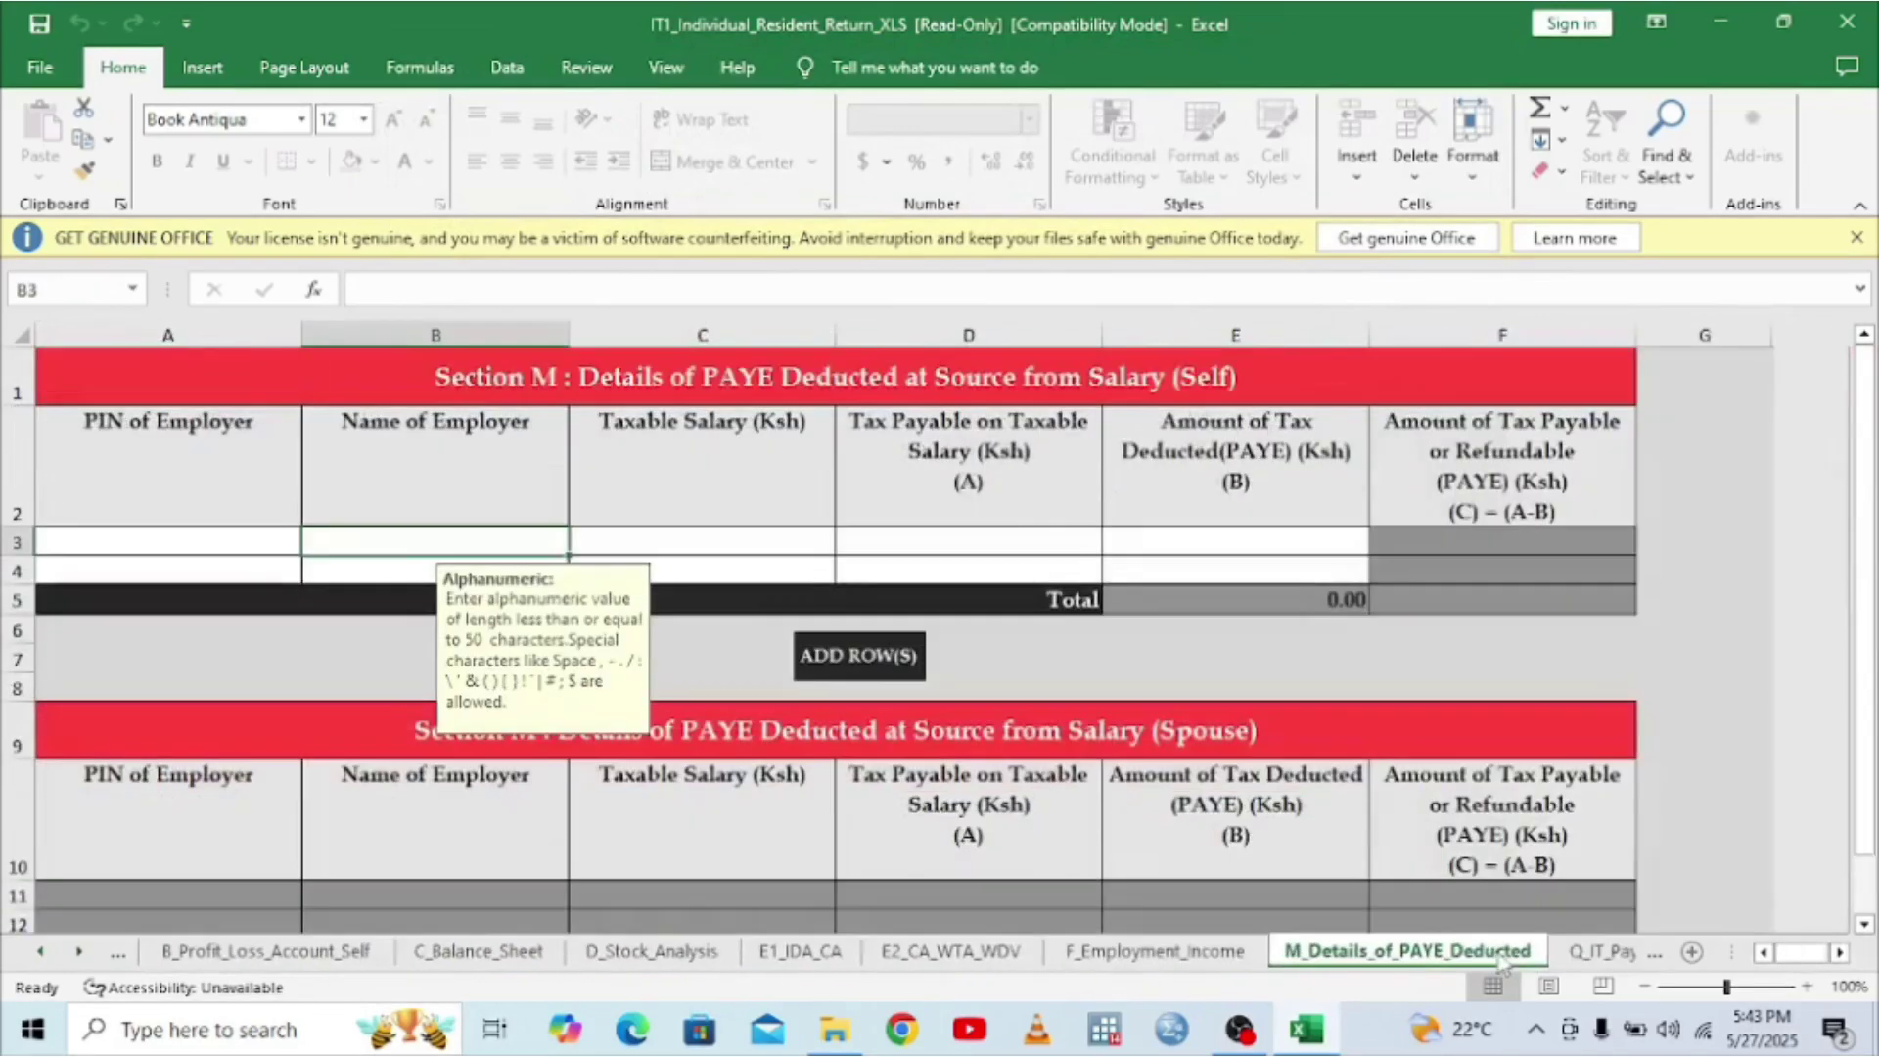
{"action": "left_click", "coordinate": [1603, 951]}
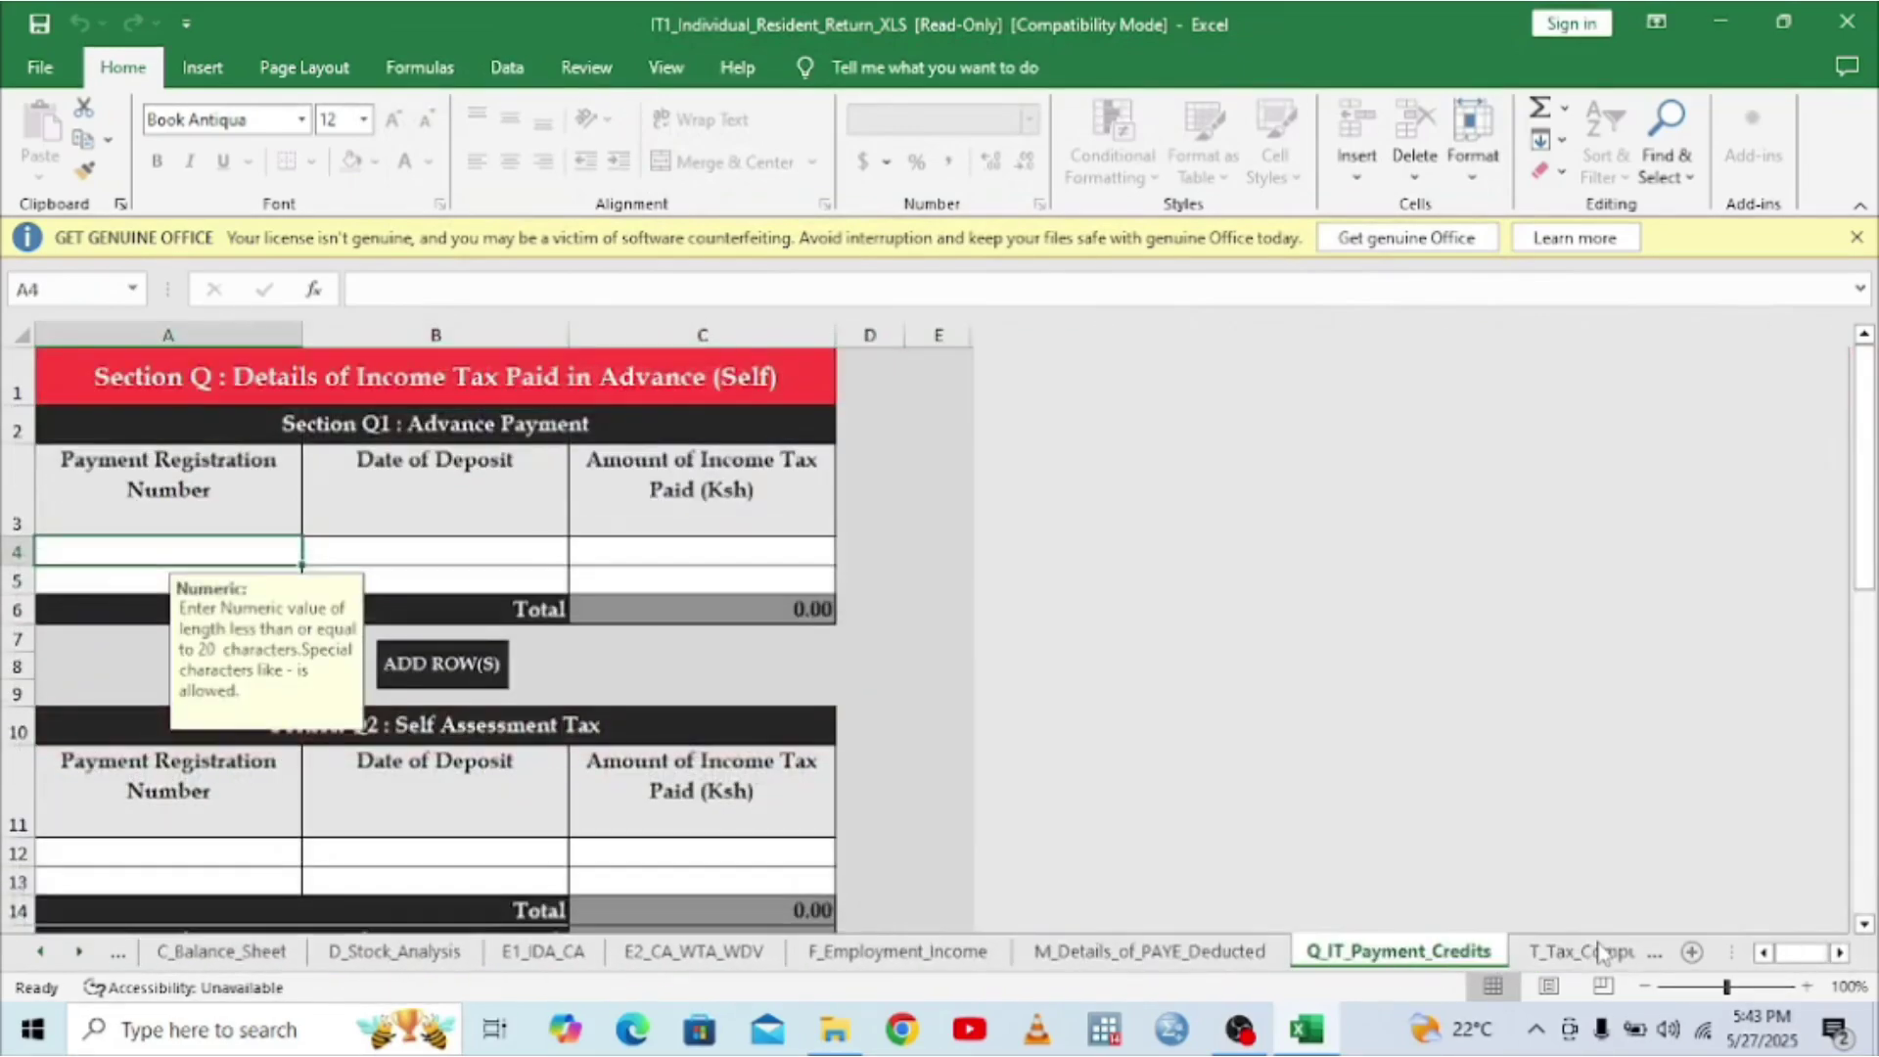